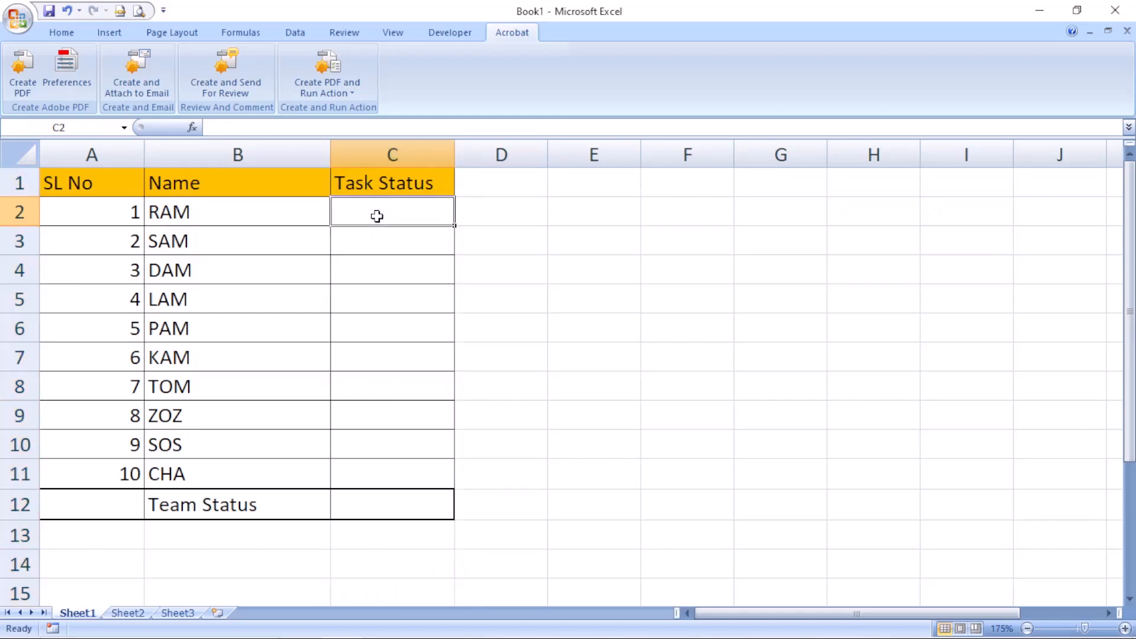
Step: Insert a form-control checkbox over cell C2 in the Task Status column
left_click_drag(358, 468, 198, 213)
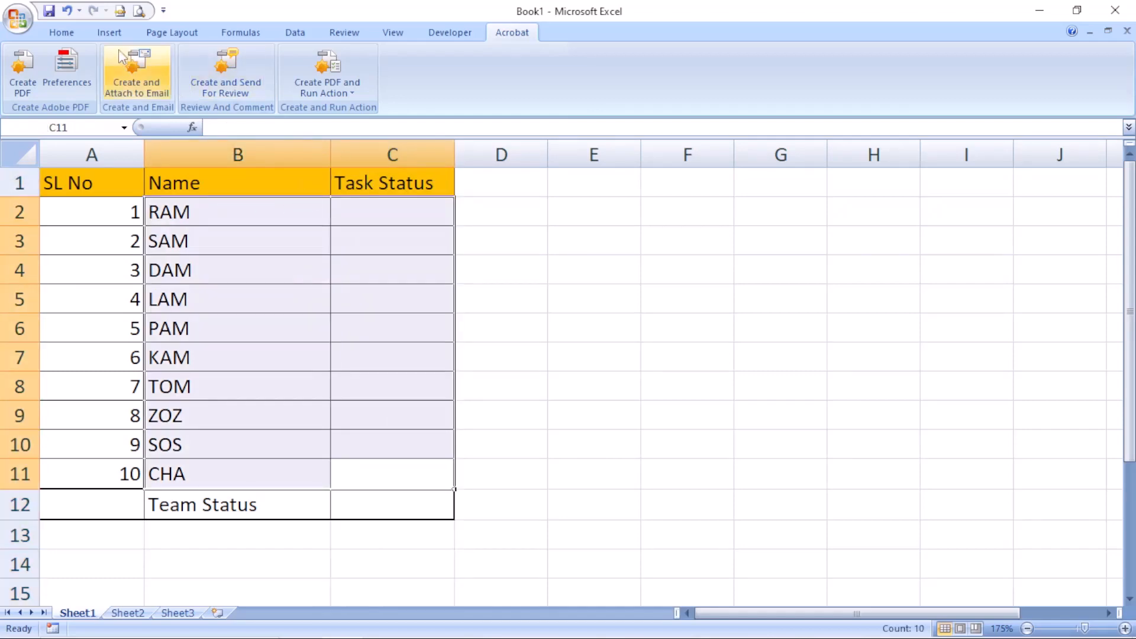
left_click(61, 32)
left_click(449, 28)
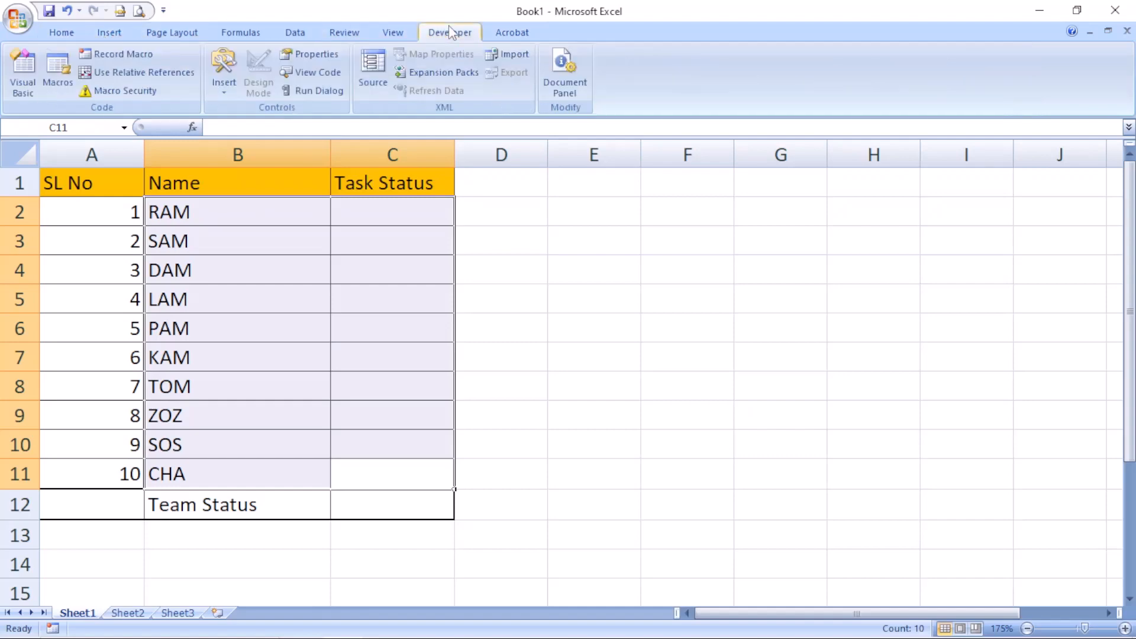
left_click(355, 244)
left_click(349, 204)
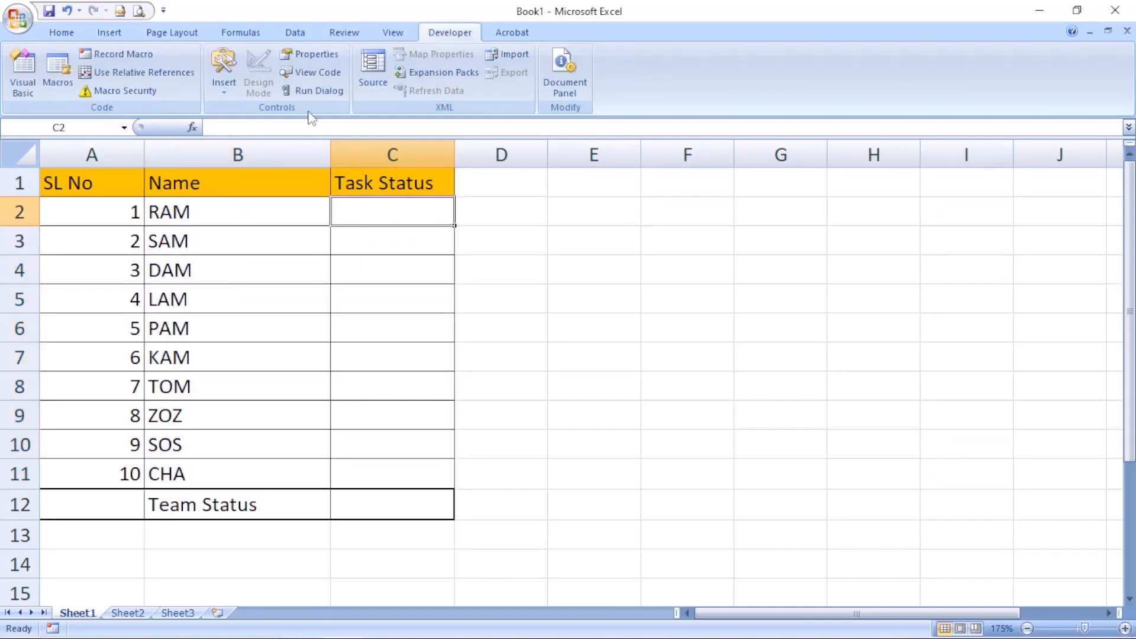
left_click(225, 78)
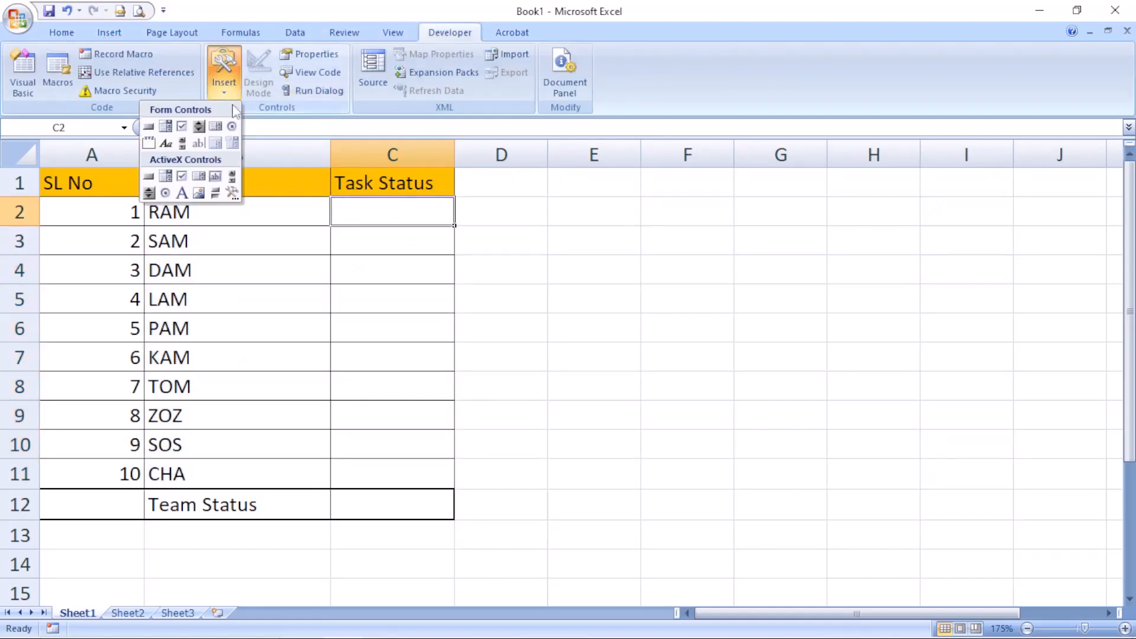
left_click(181, 126)
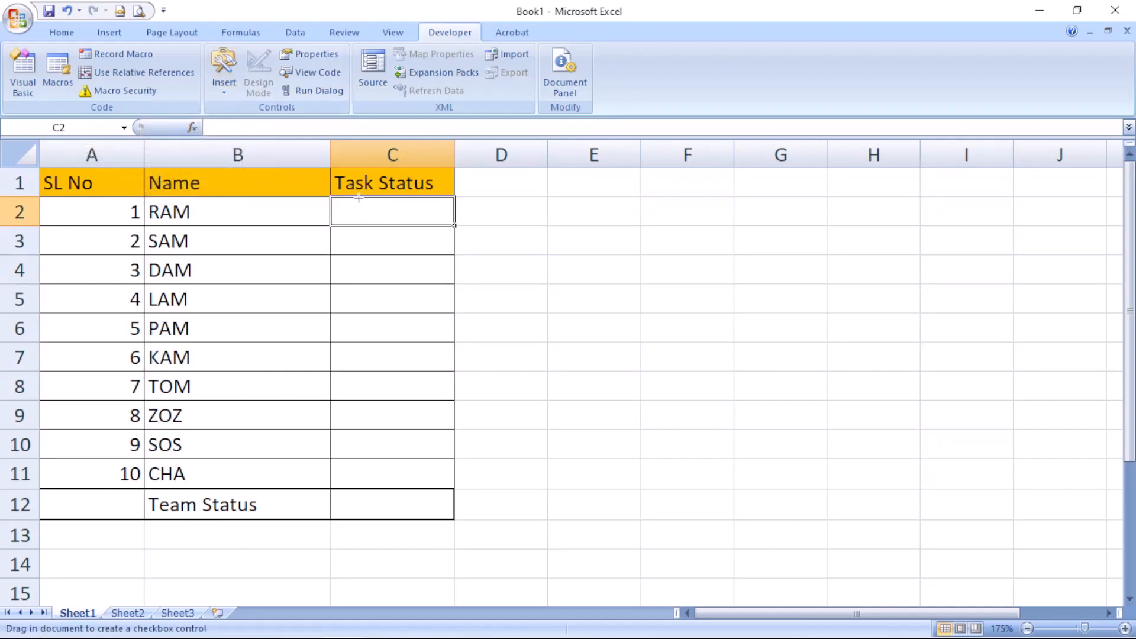
left_click_drag(353, 201, 405, 239)
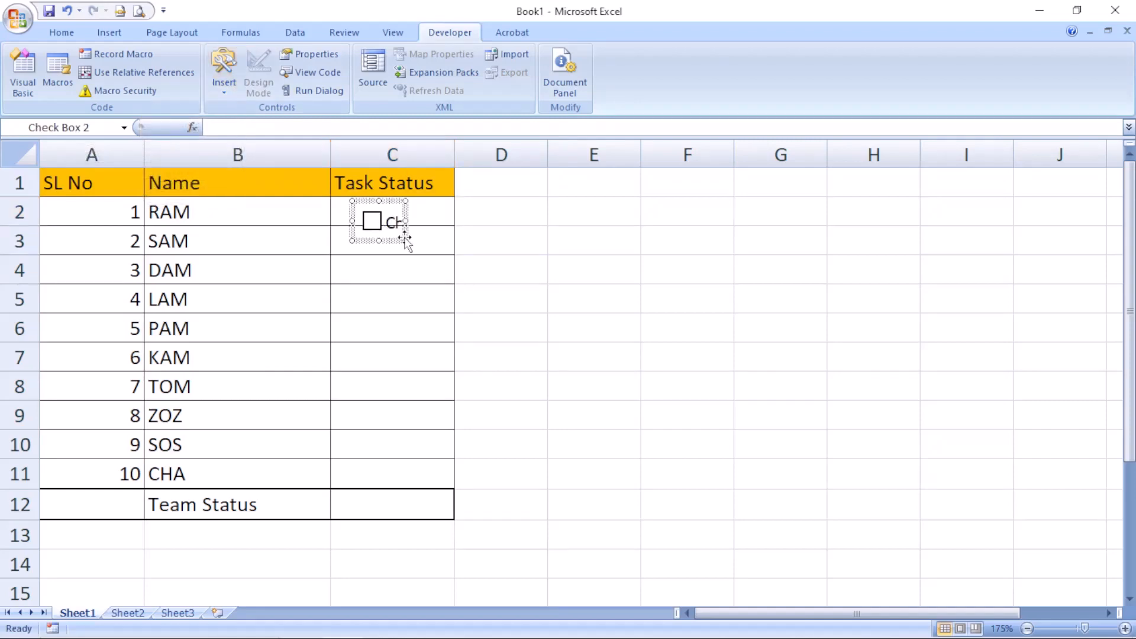
Step: Move the new checkbox so it sits inside cell C2 and delete its caption text
left_click(368, 207)
left_click_drag(383, 194, 389, 217)
left_click(400, 212)
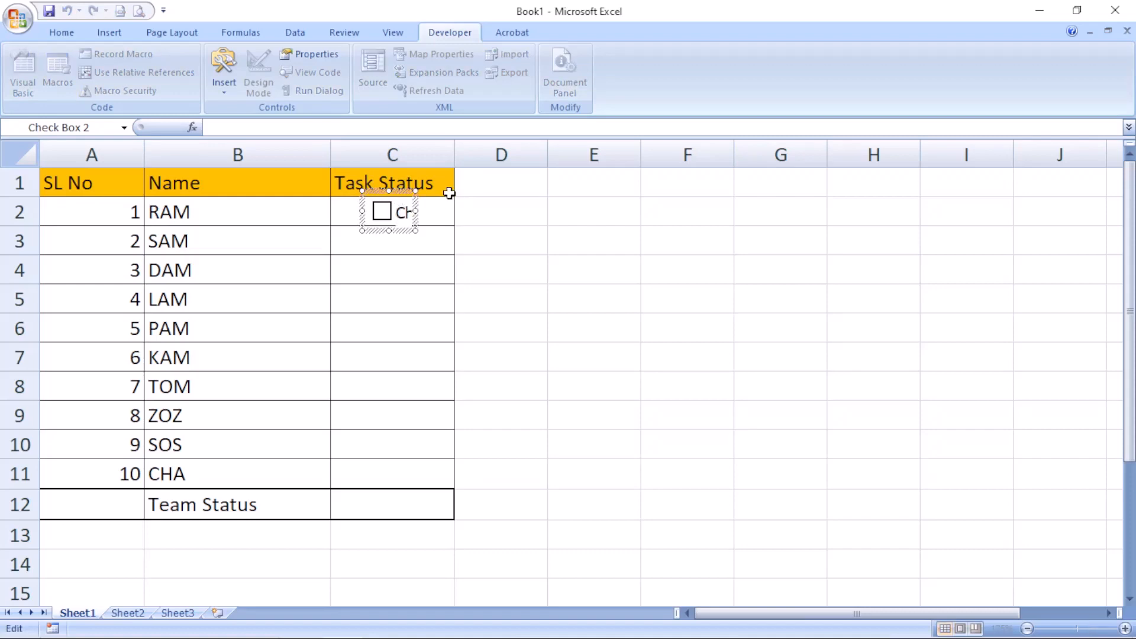
key("Delete")
left_click(509, 219)
Step: Copy cell C2 with its checkbox and paste it over the Task Status cells C2 to C11
right_click(389, 204)
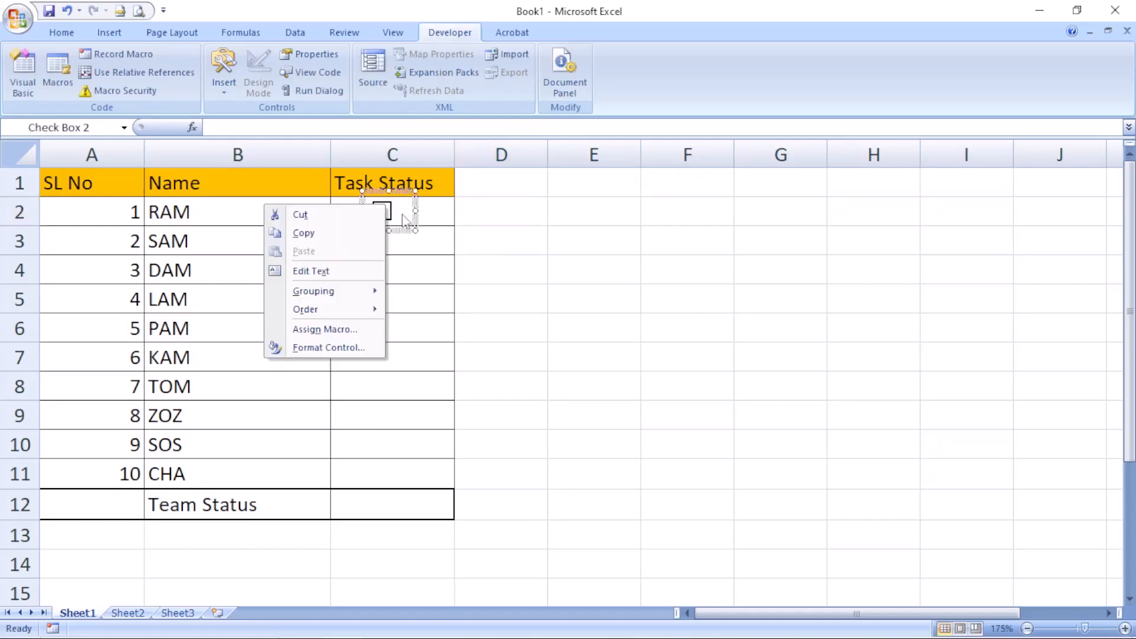
left_click(410, 229)
left_click(457, 213)
left_click(444, 215)
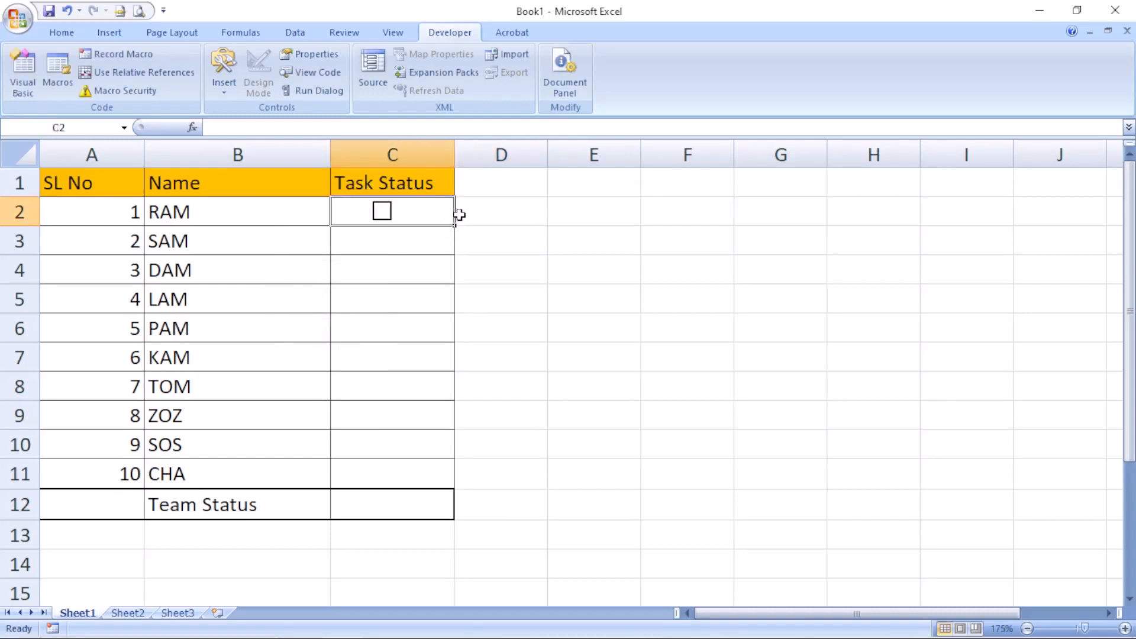
key("ctrl+c")
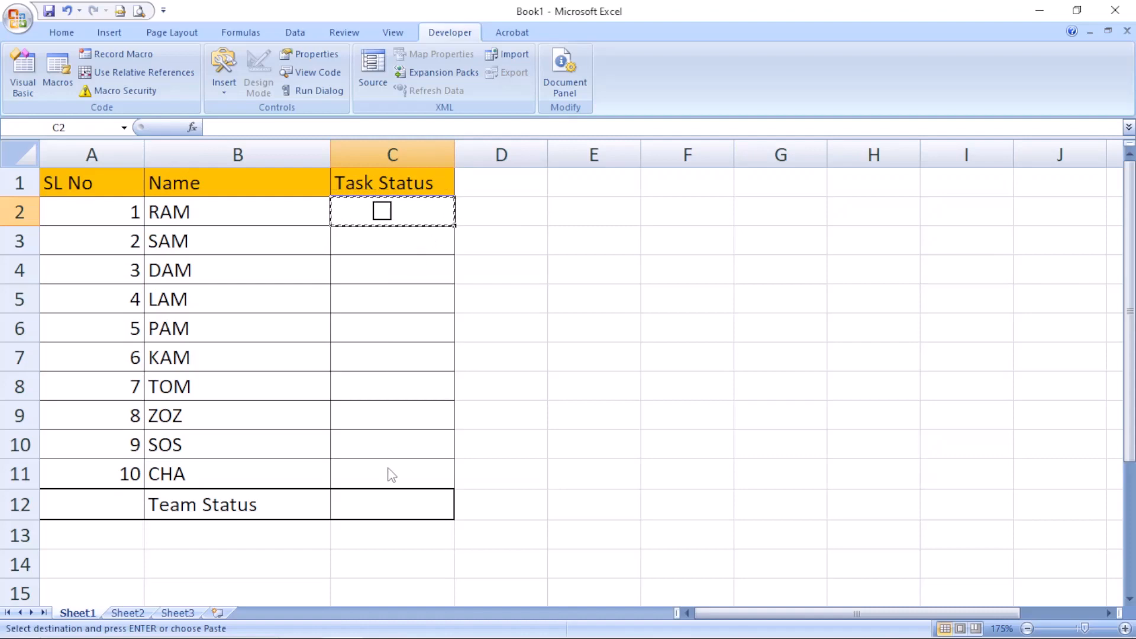
left_click(391, 474, "shift")
key("ctrl+v")
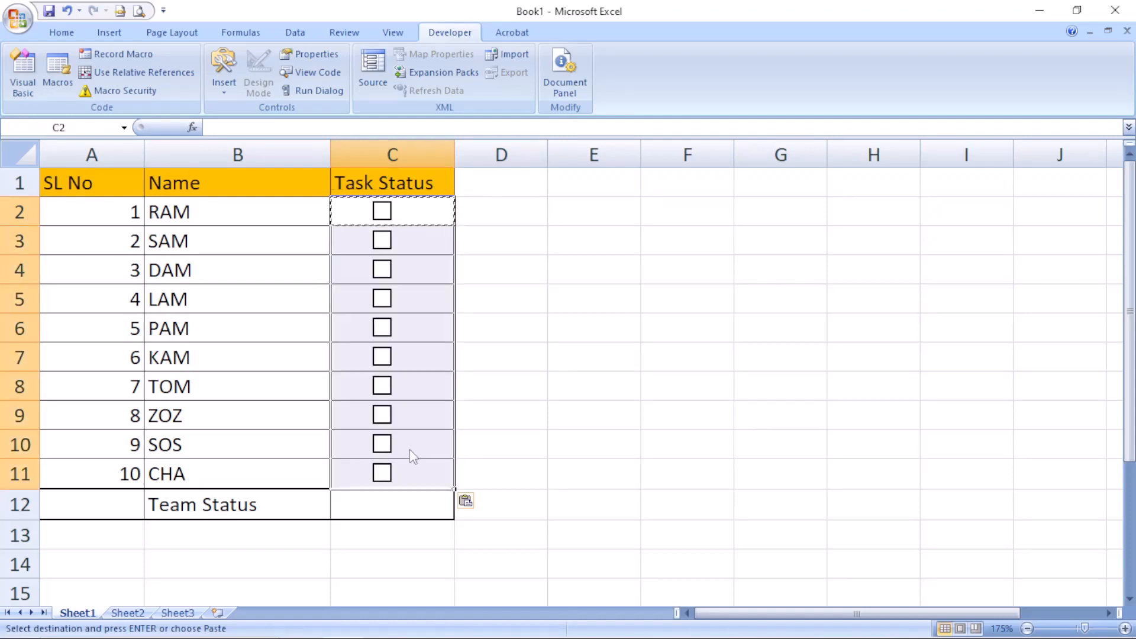
left_click(553, 341)
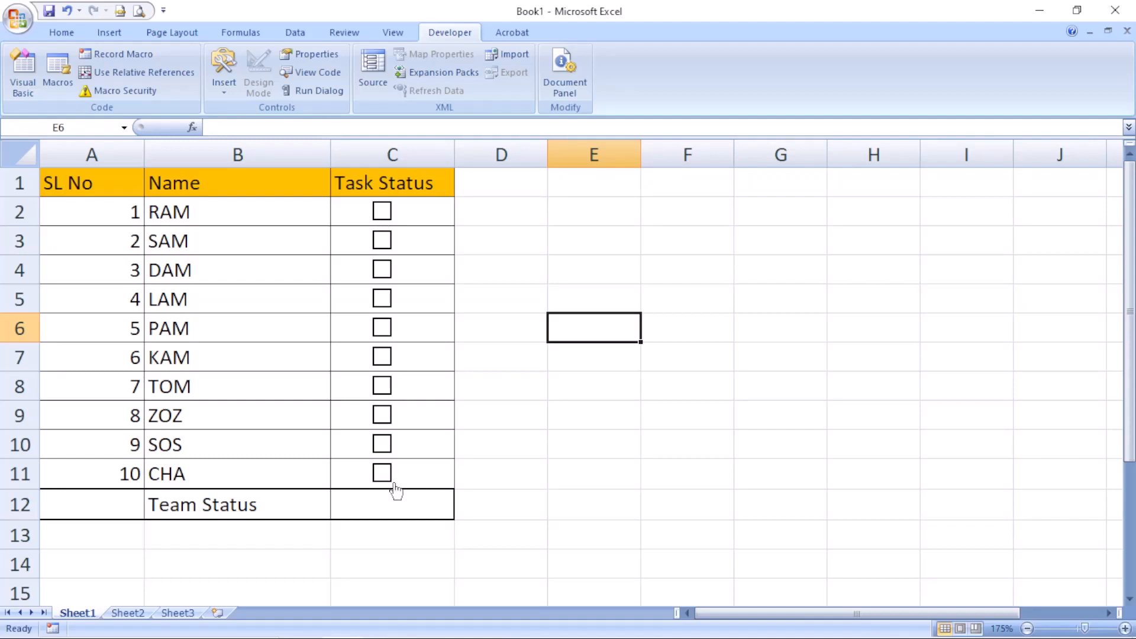
Step: Test the checkboxes in C2 to C6 by ticking them and clearing them again
left_click(382, 211)
left_click(383, 213)
left_click(382, 240)
left_click(383, 270)
left_click(383, 299)
left_click(383, 327)
left_click(382, 299)
left_click(382, 327)
left_click(382, 269)
left_click(382, 241)
left_click(382, 213)
left_click(380, 220)
left_click_drag(402, 509, 383, 219)
left_click(536, 224)
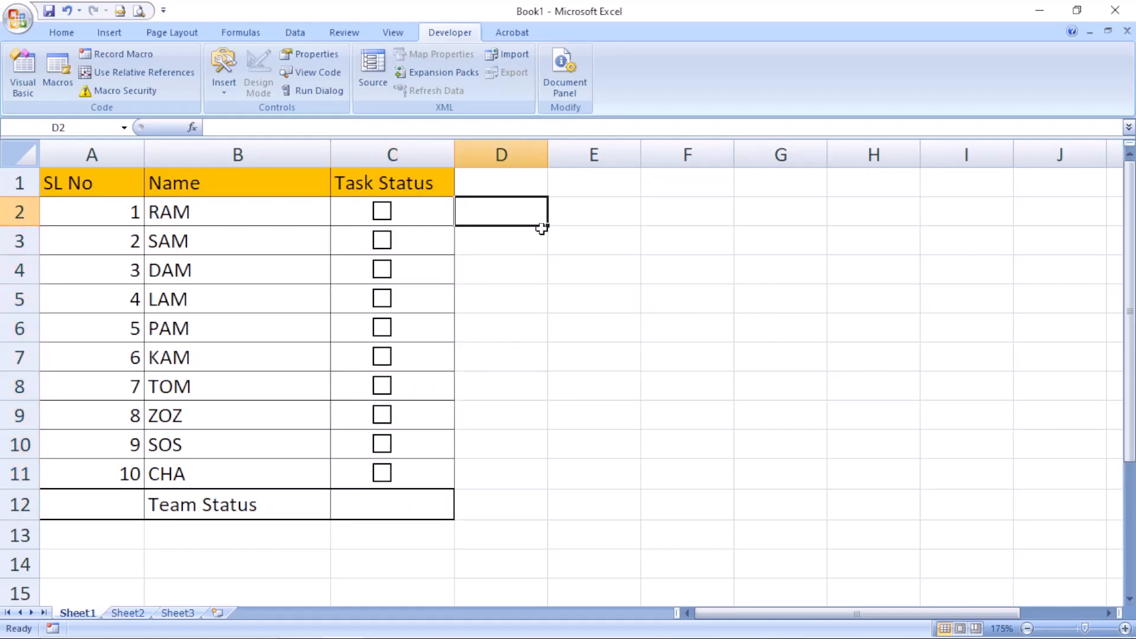
Step: Link the checkbox in row 2 to cell C2 through its Format Control settings
right_click(382, 213)
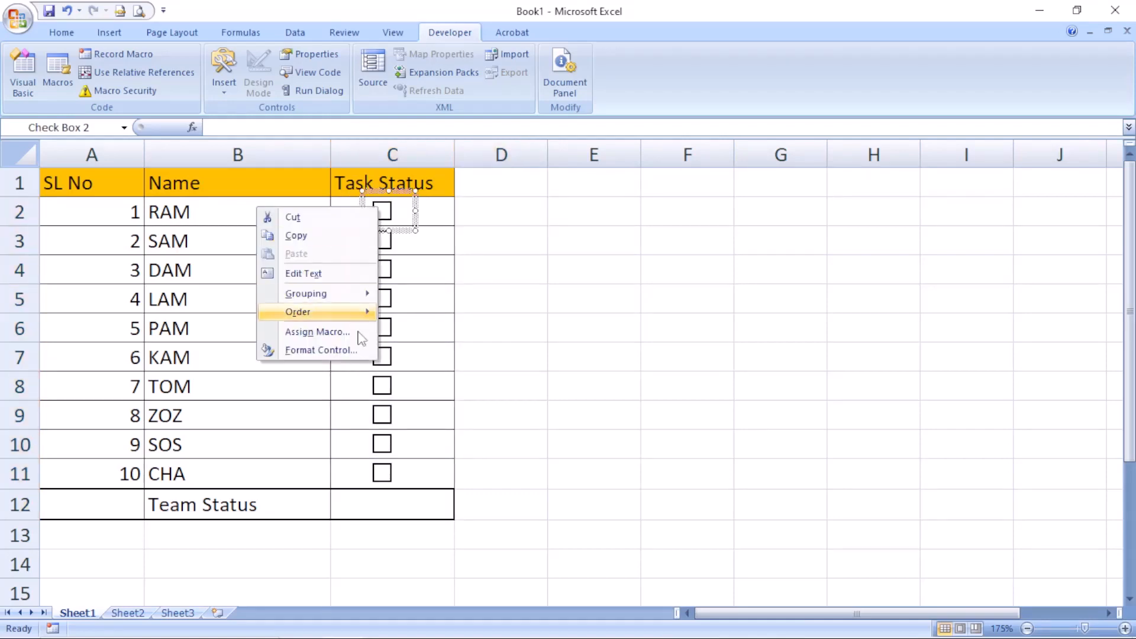
left_click(347, 350)
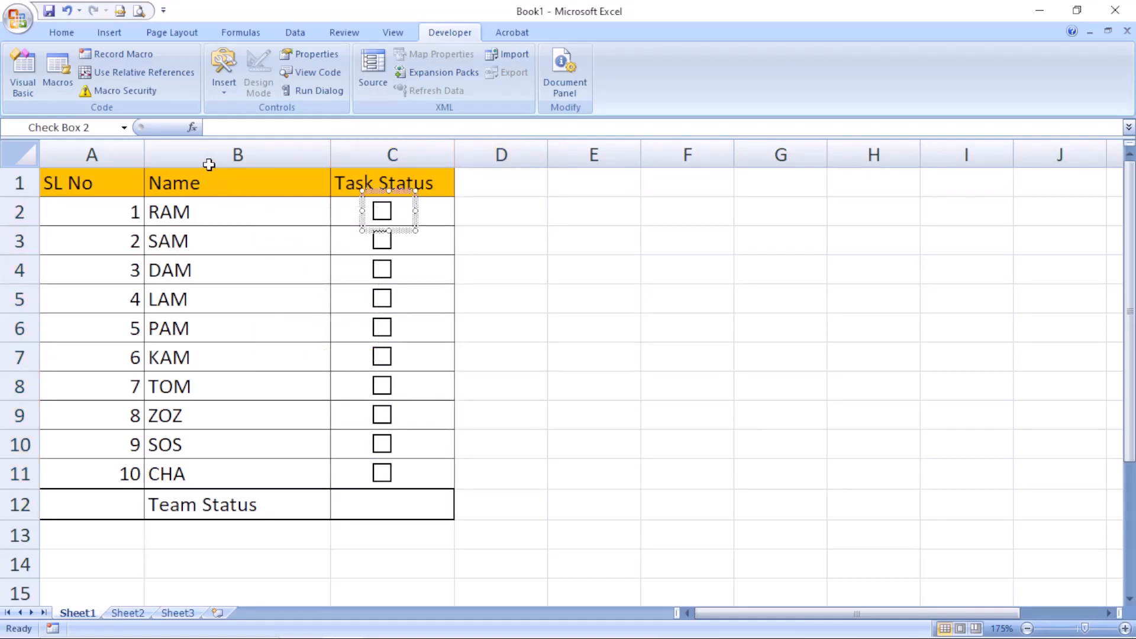
left_click_drag(263, 40, 434, 110)
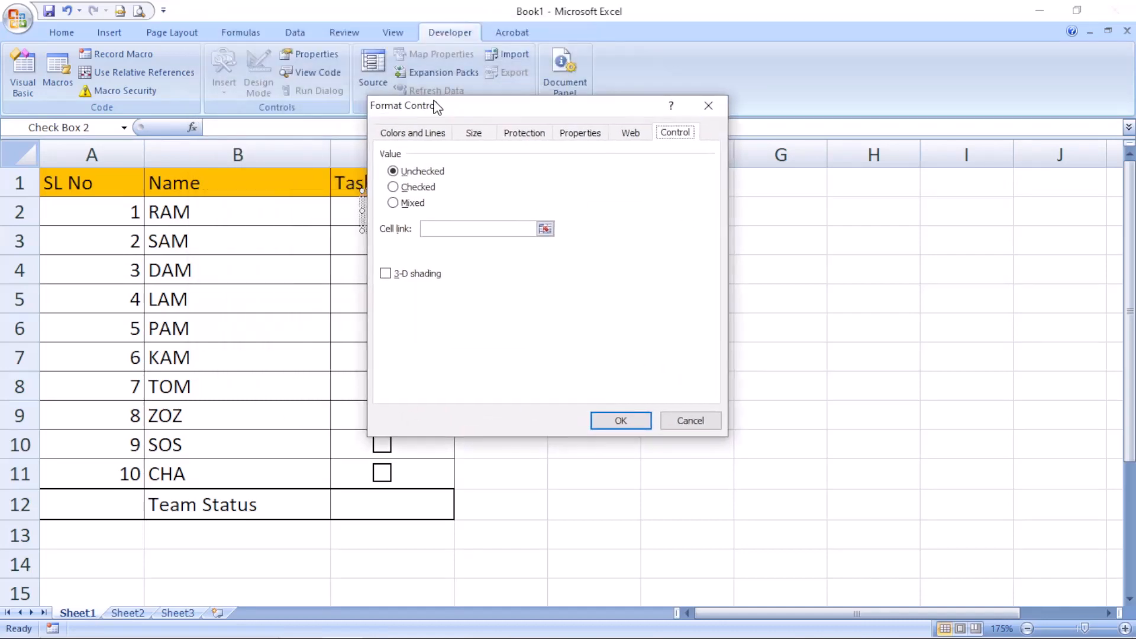
left_click(479, 228)
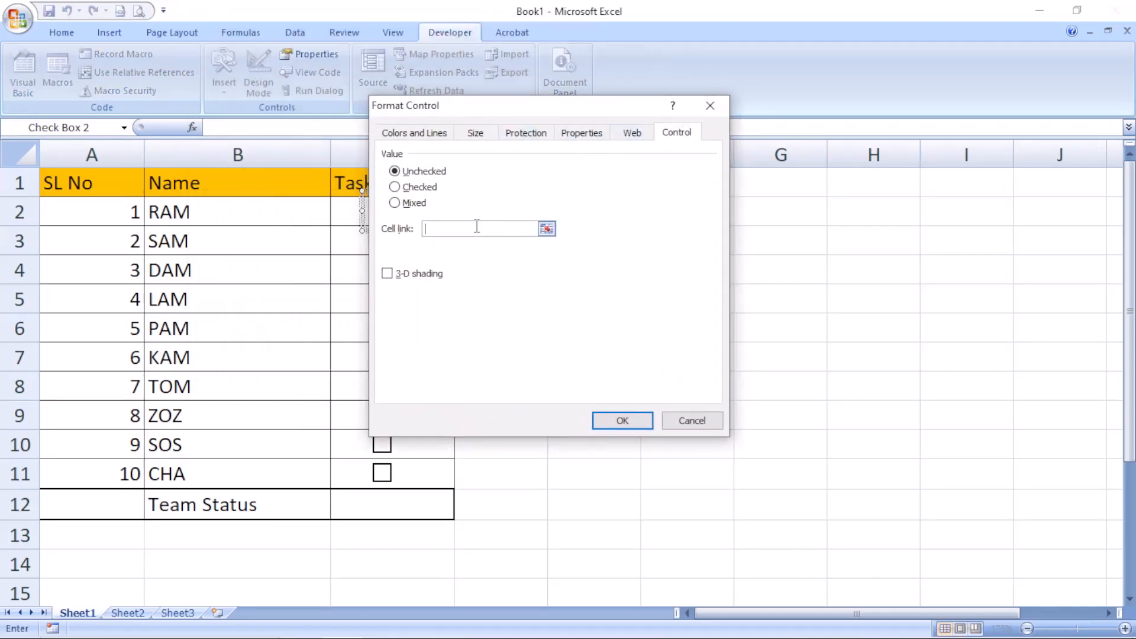
left_click_drag(494, 115, 619, 146)
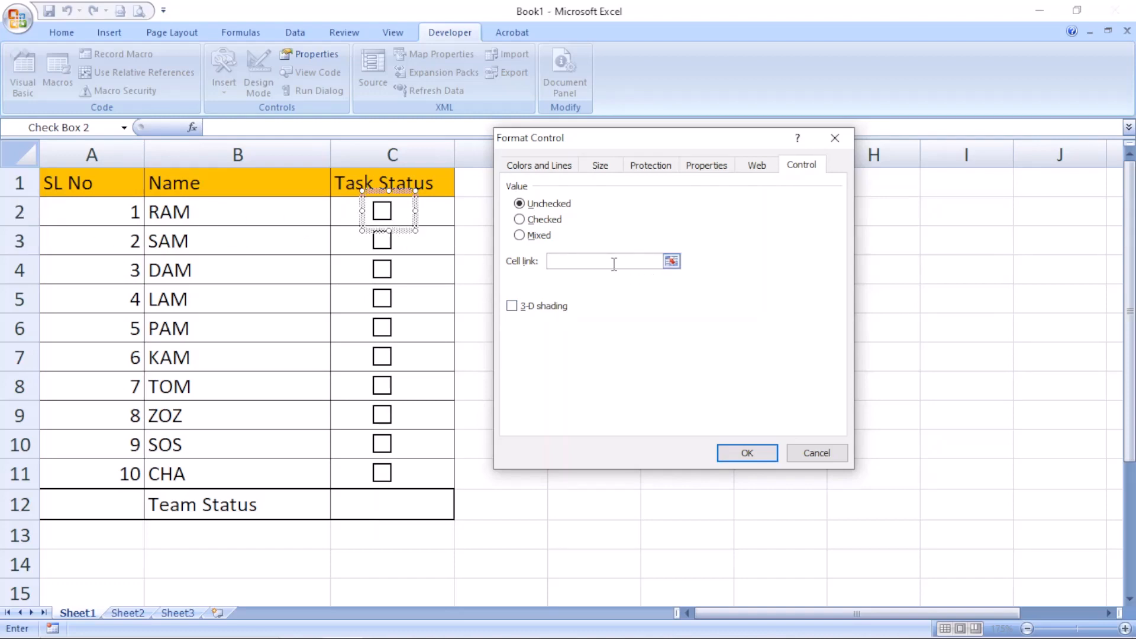
left_click(747, 453)
left_click(471, 304)
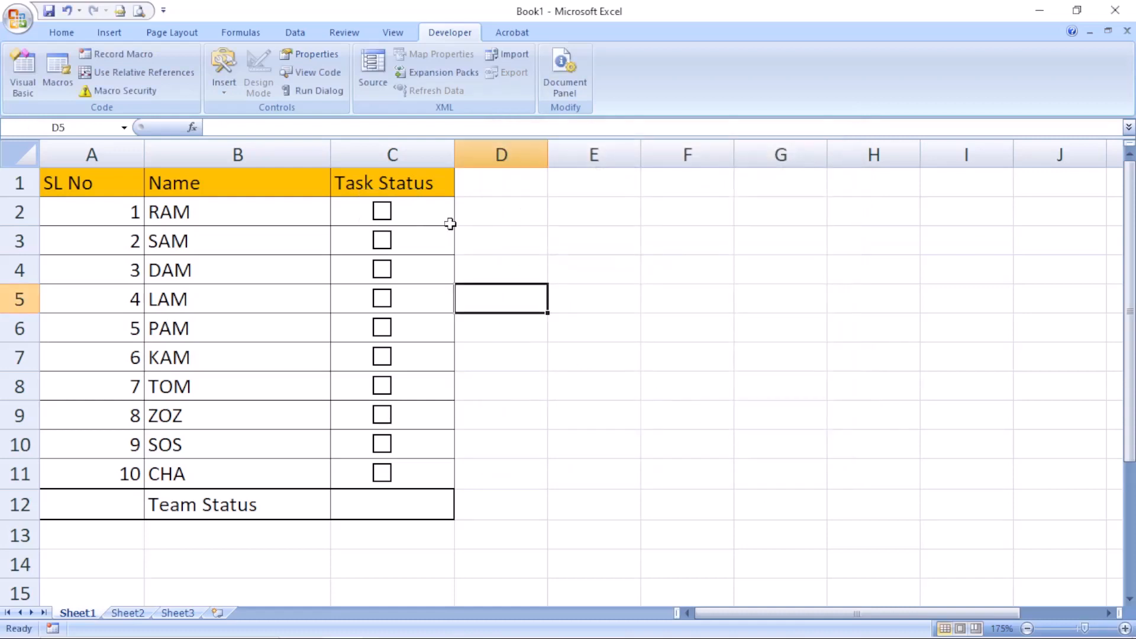
Step: Tick and clear the checkbox in row 2 to test its cell link
left_click(432, 207)
left_click(381, 214)
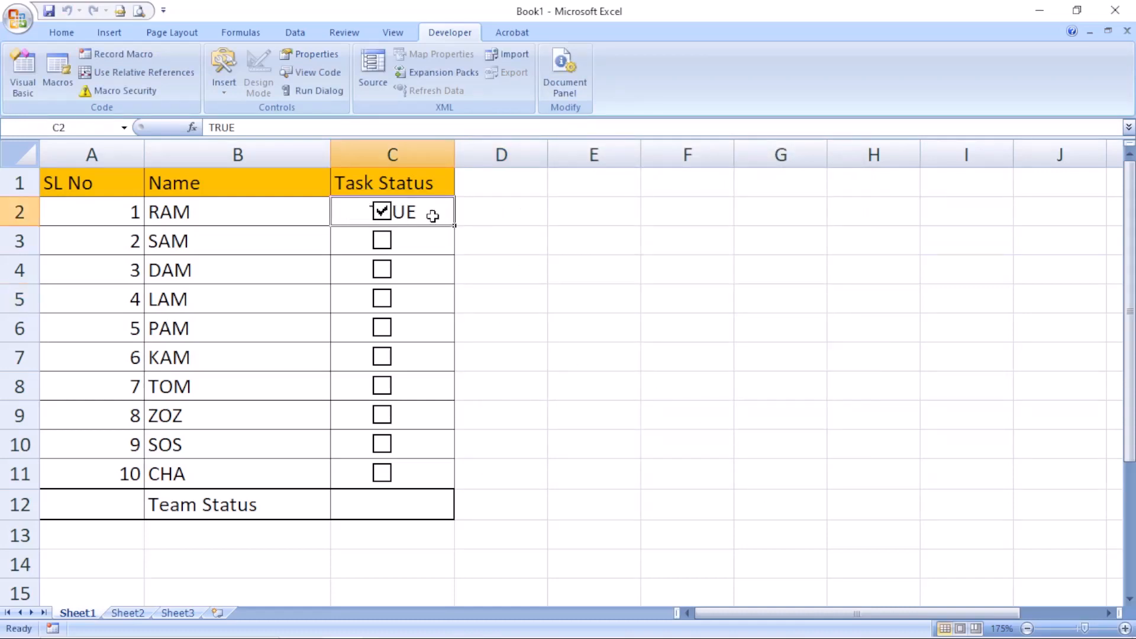
left_click(384, 214)
left_click(418, 234)
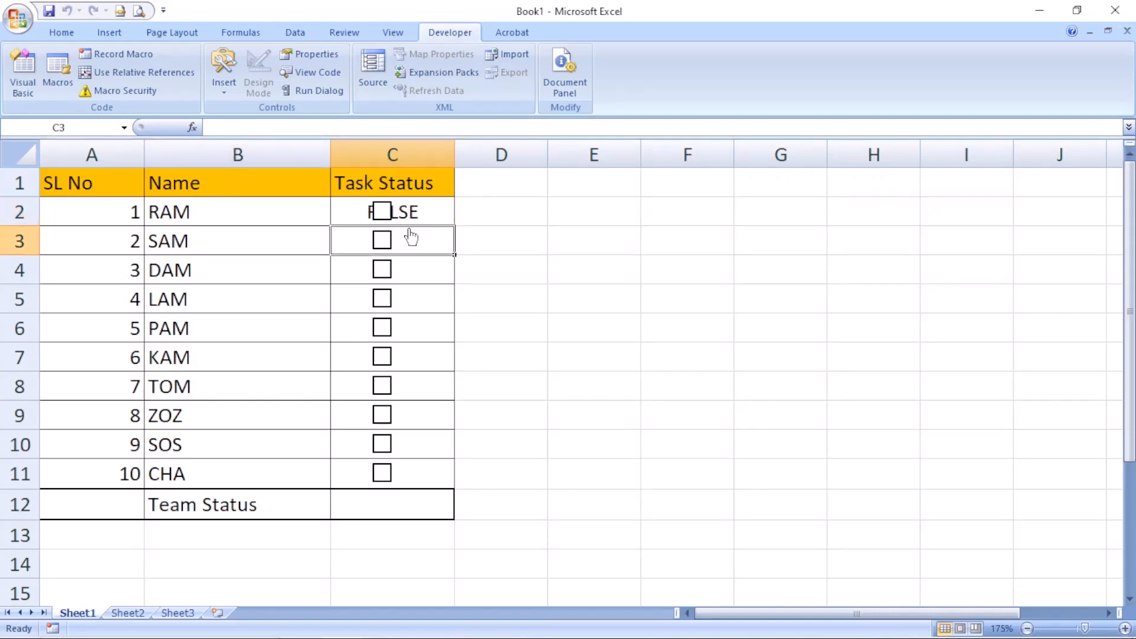
Step: Set the cell link of the checkbox in row 3 to C3
right_click(391, 247)
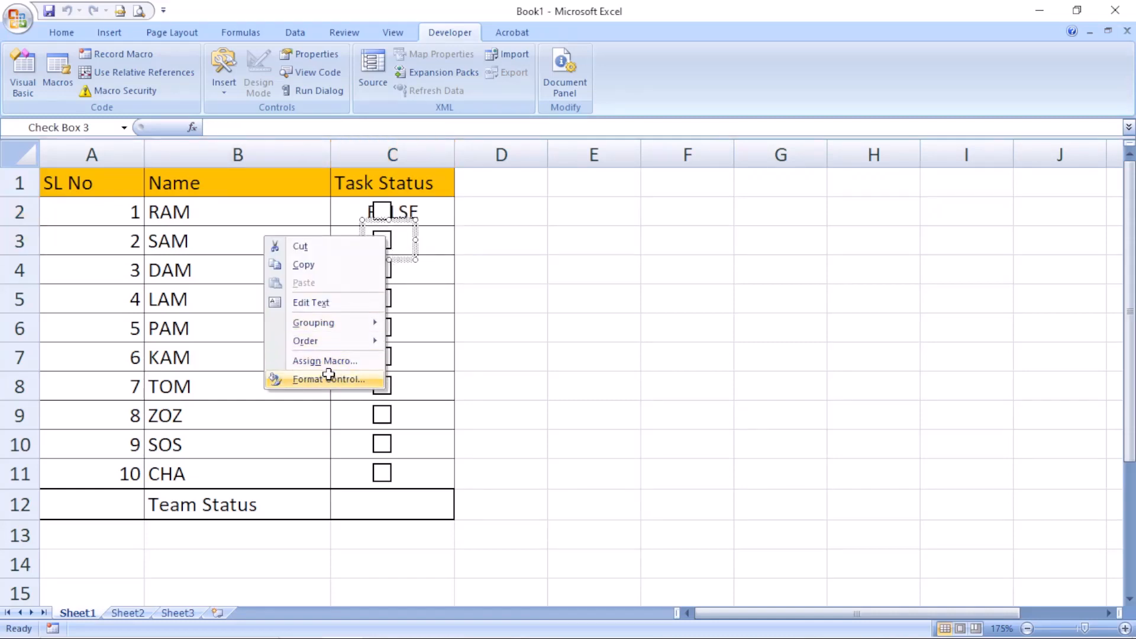
left_click(362, 377)
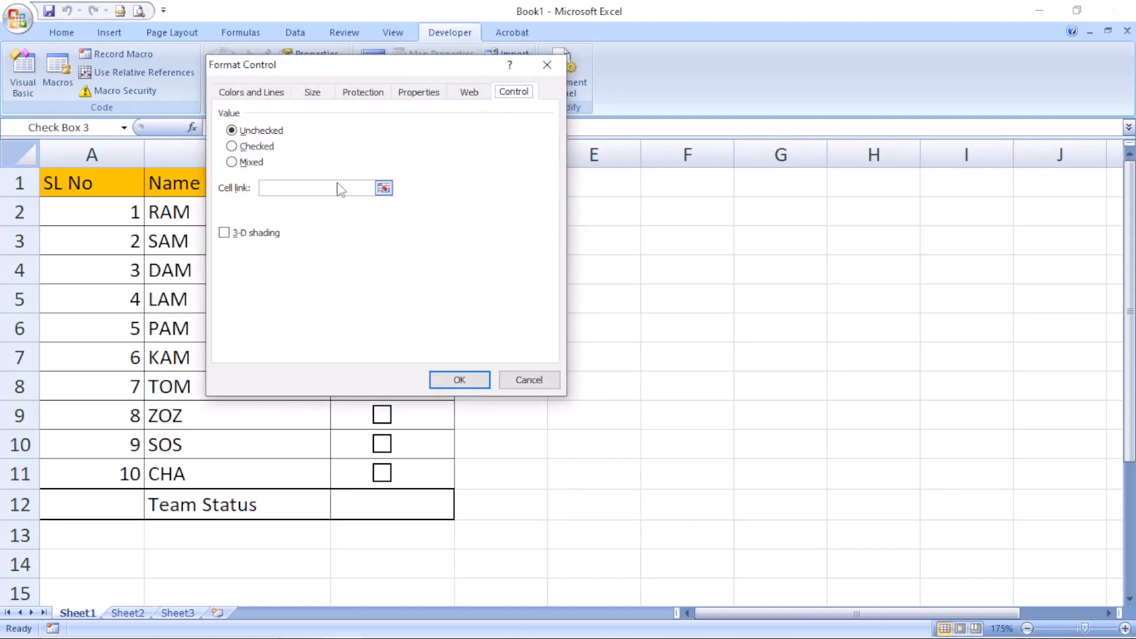
left_click_drag(343, 64, 639, 130)
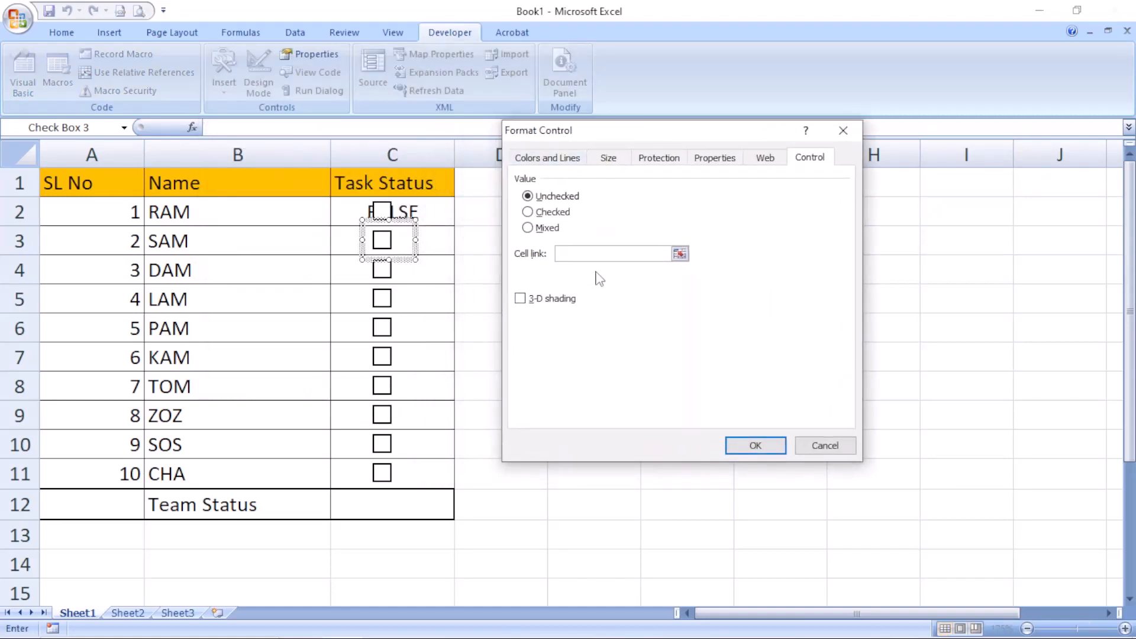
type("c3")
key("Return")
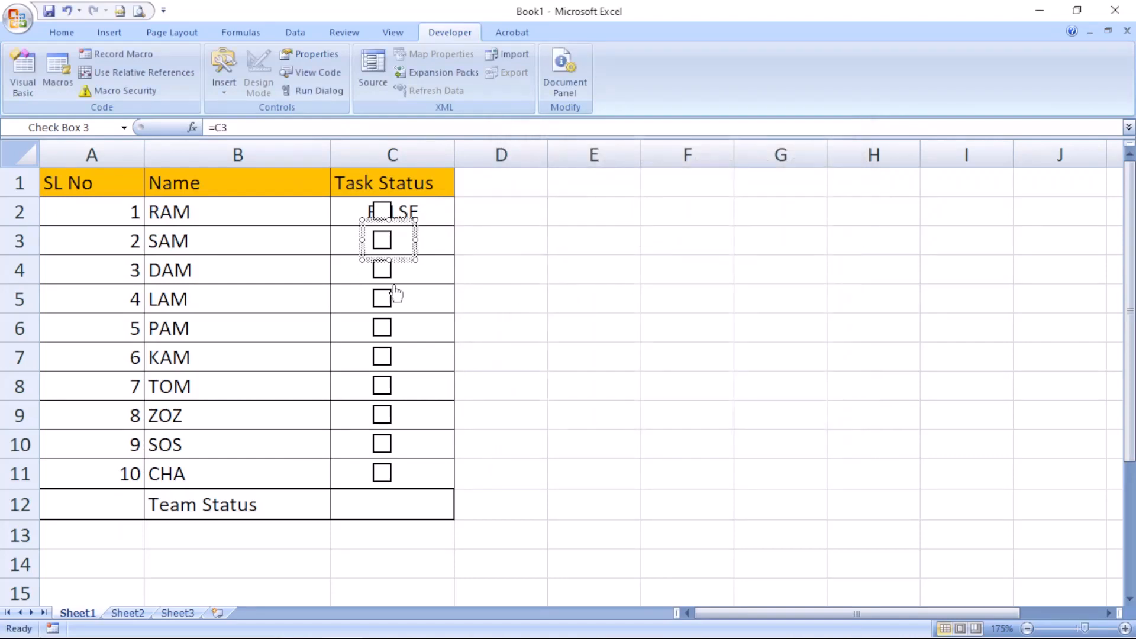
Step: Set the cell link of the checkbox in row 4 to C4
left_click(414, 274)
right_click(382, 270)
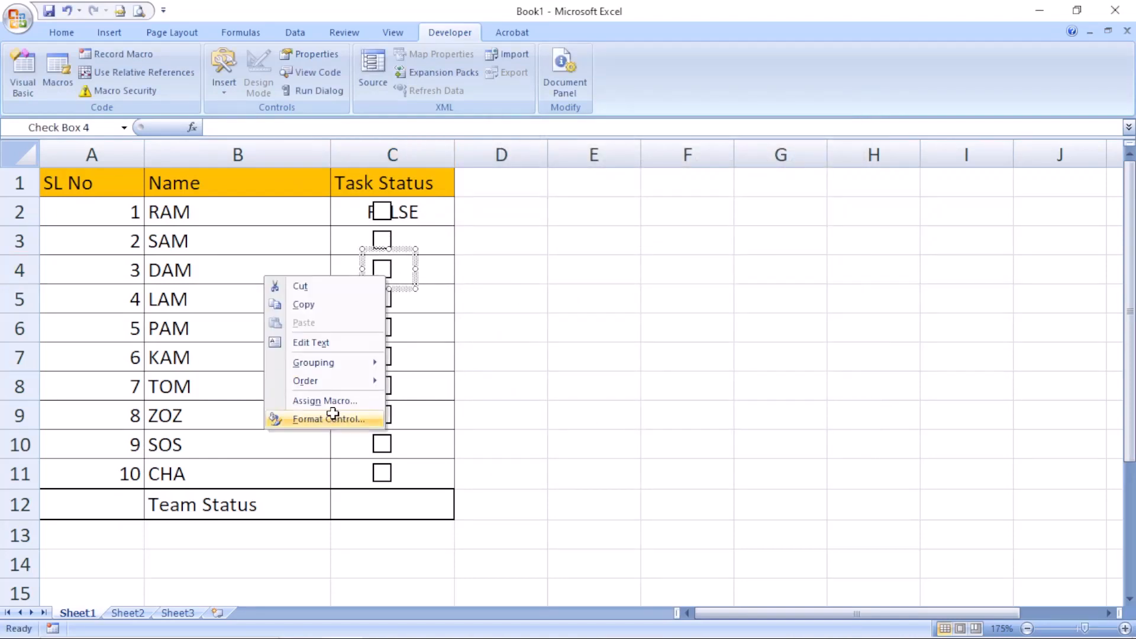
left_click(355, 419)
left_click(315, 228)
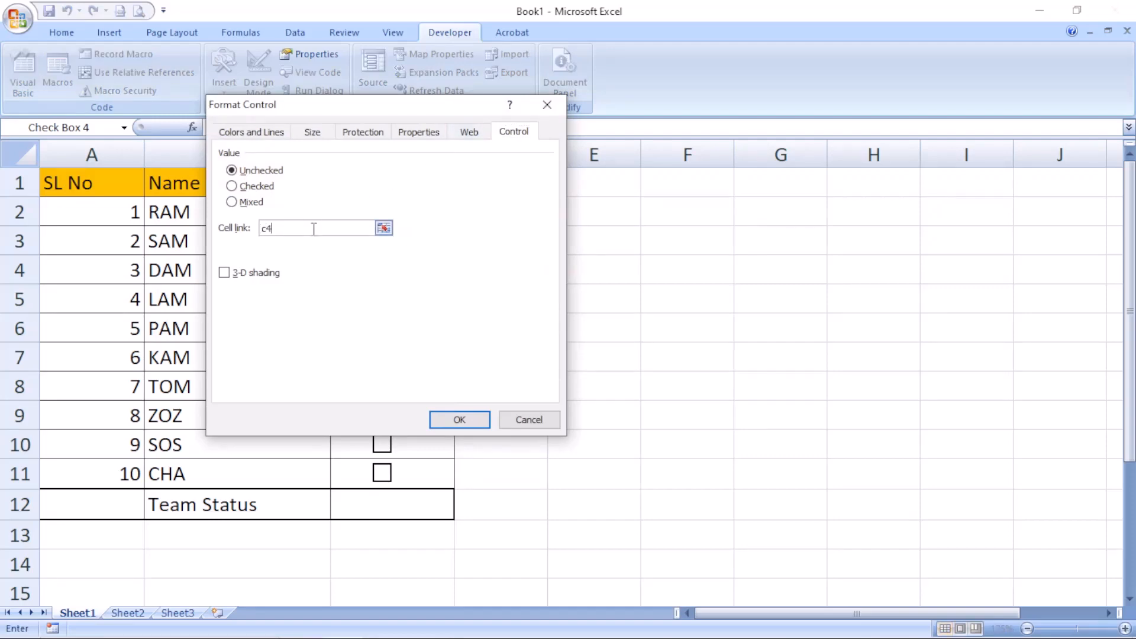
key("Return")
Step: Set the cell link of the checkbox in row 5 to C5
right_click(380, 297)
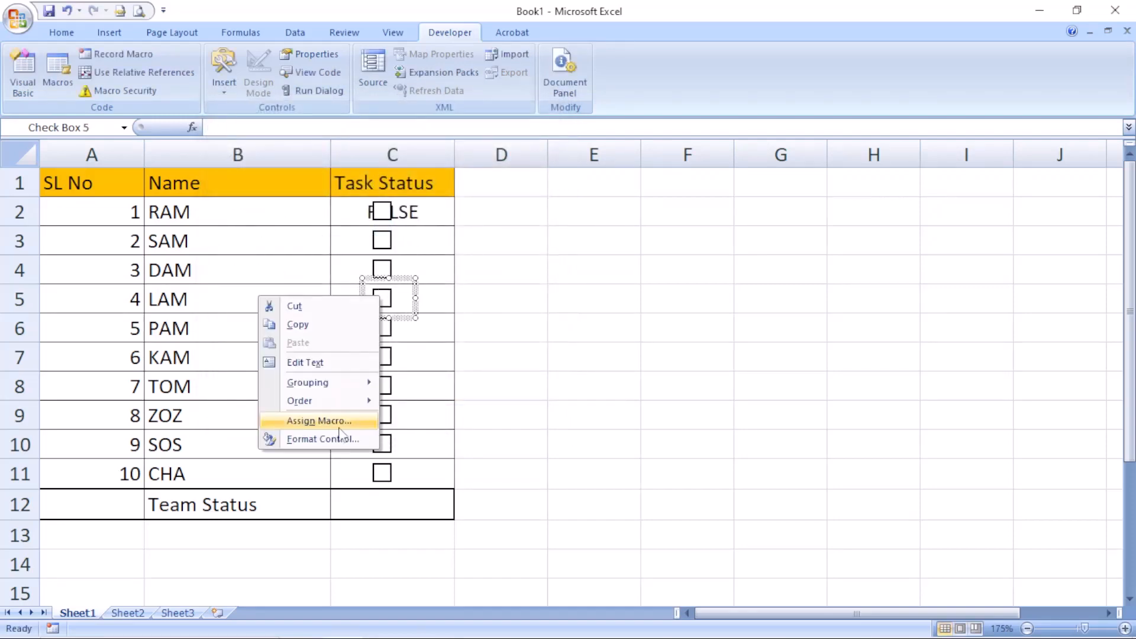
left_click(340, 439)
left_click(280, 249)
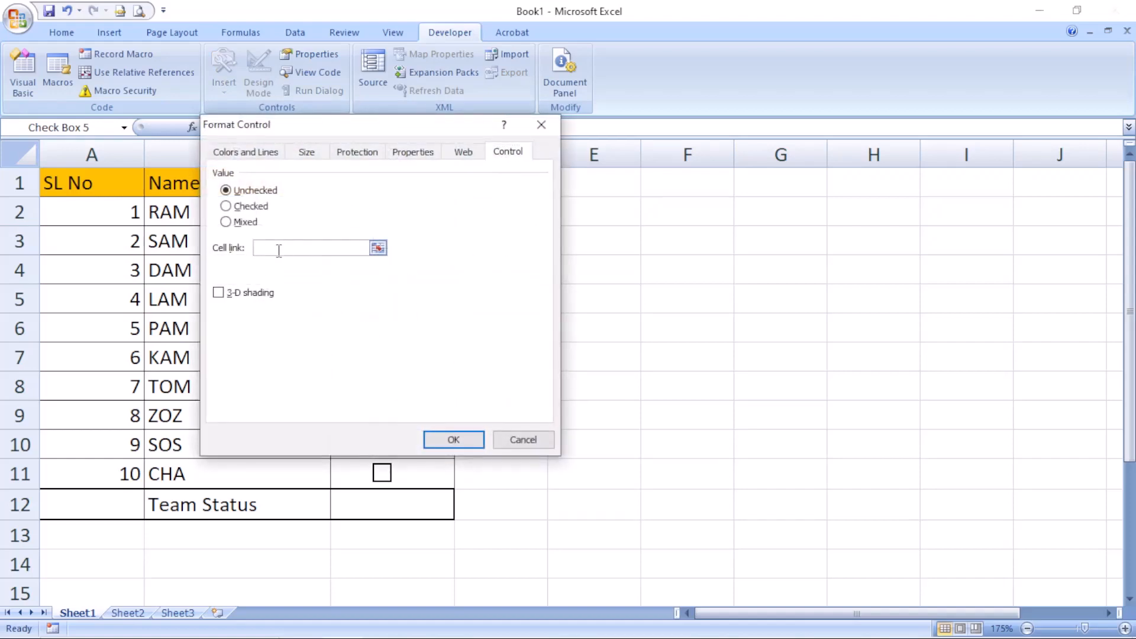
type("c5")
key("Return")
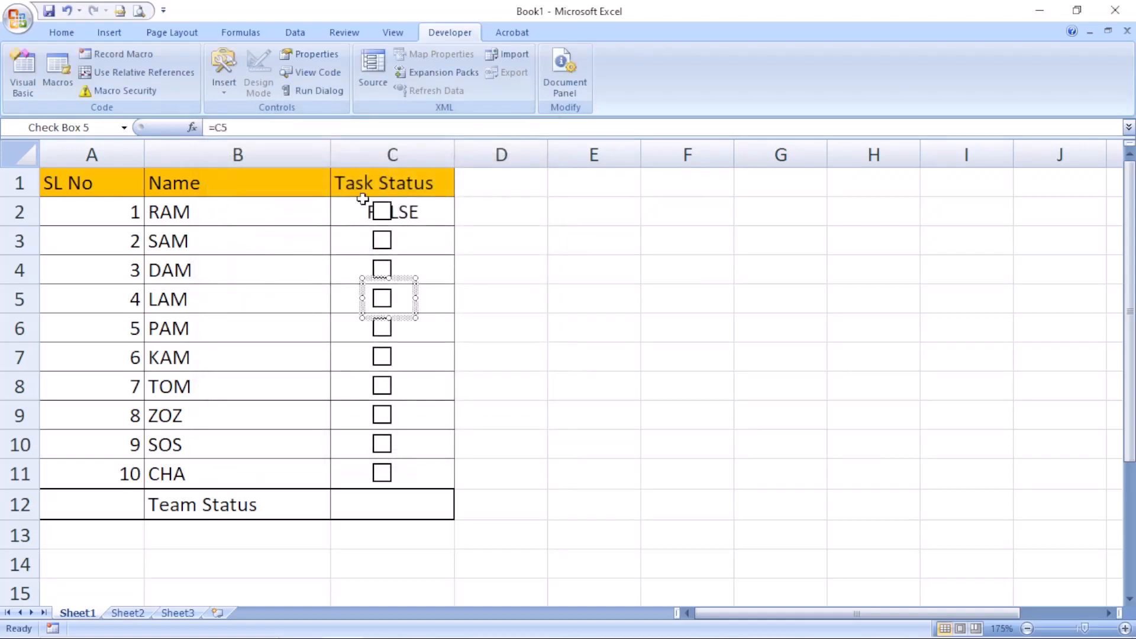
Step: Set the cell link of the checkbox in row 6 to C6
right_click(390, 339)
left_click(341, 476)
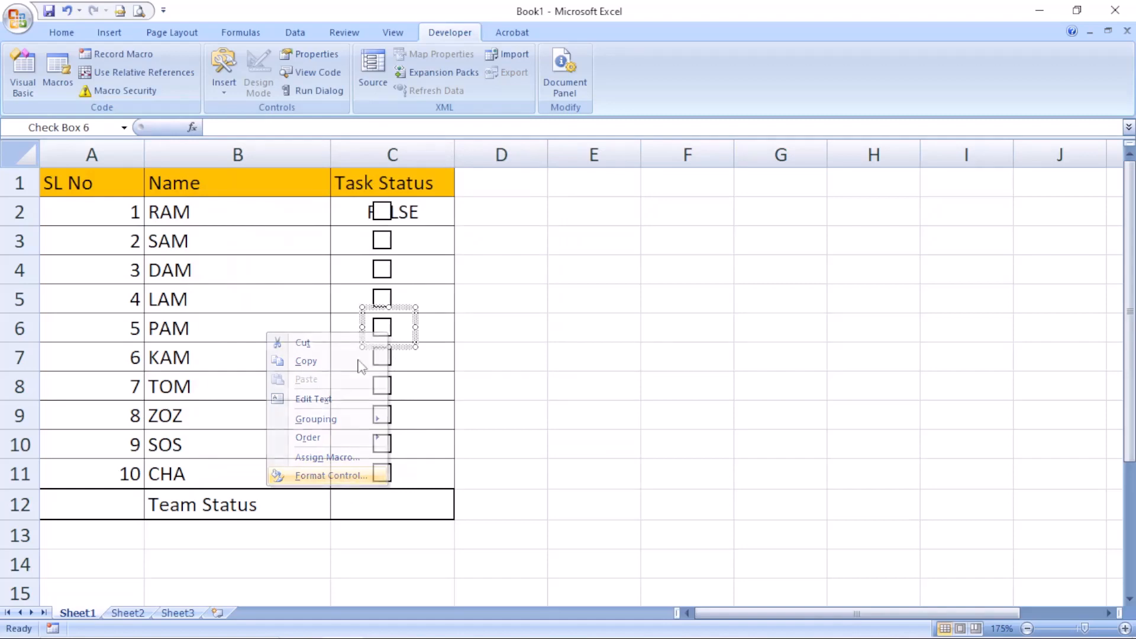
left_click(274, 283)
type("c")
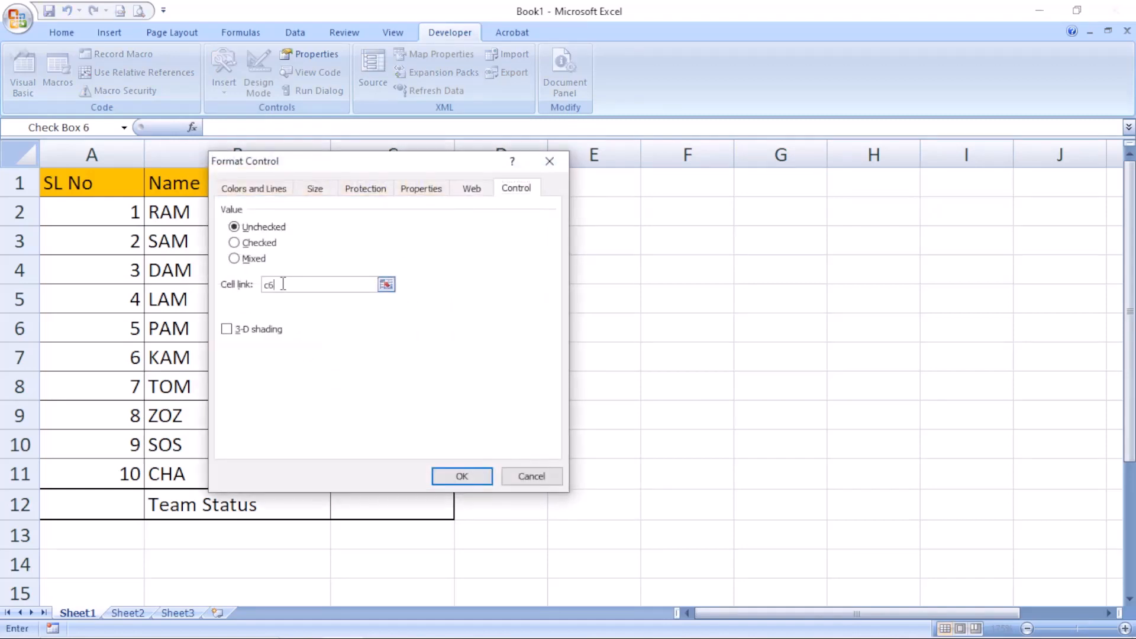
type("6")
key("Return")
Step: Set the cell link of the checkbox in row 7 to C7
right_click(381, 355)
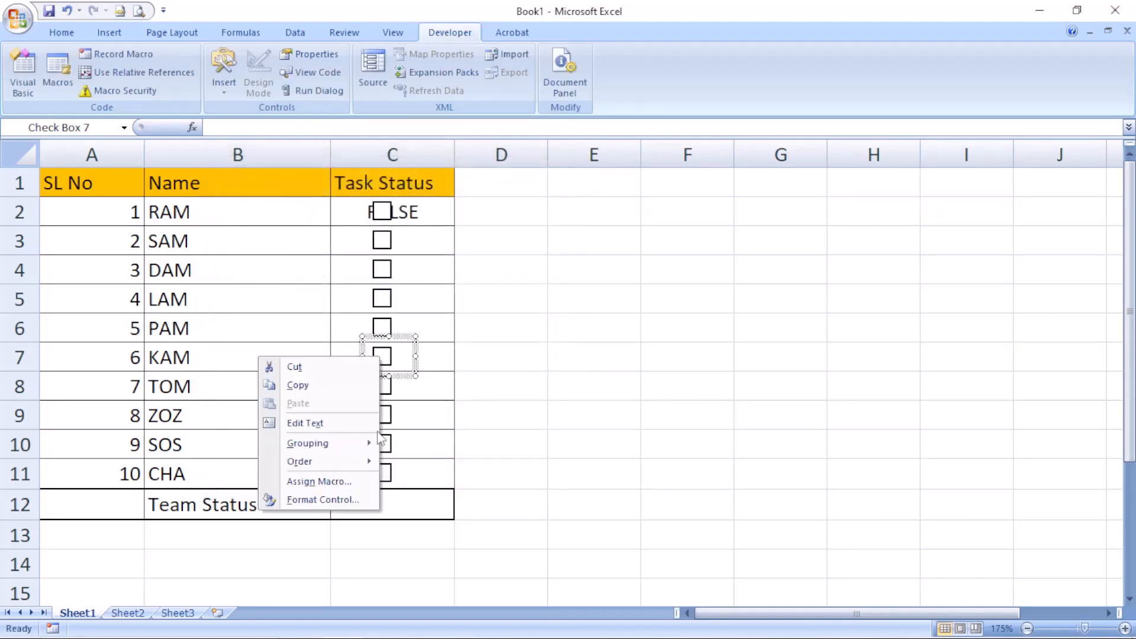
left_click(320, 500)
left_click(324, 308)
type("c")
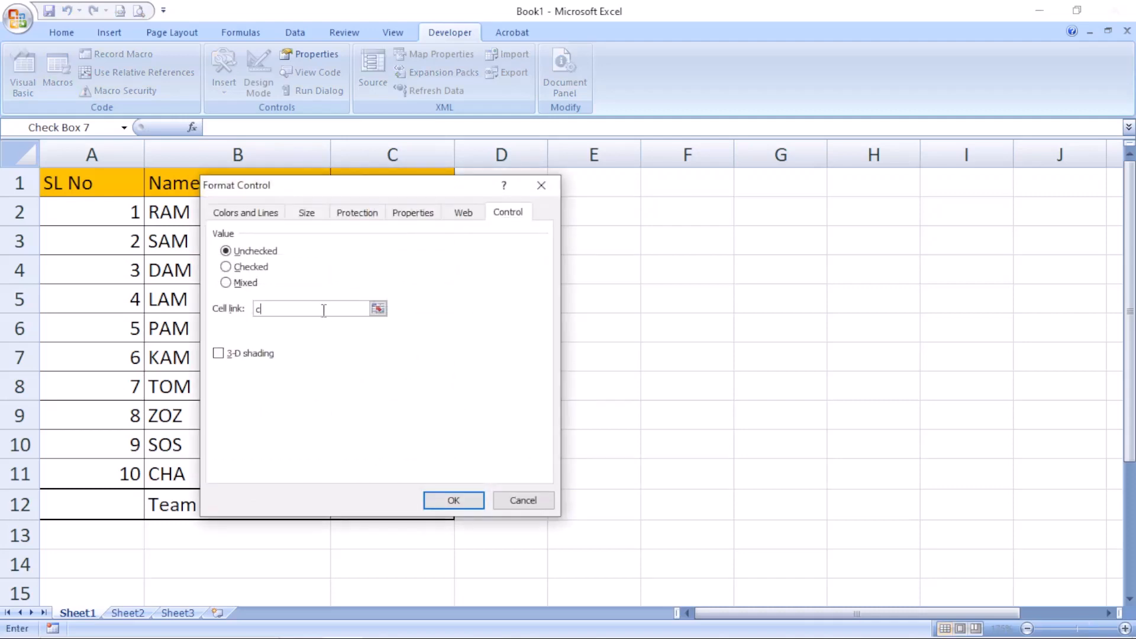
type("7")
key("Return")
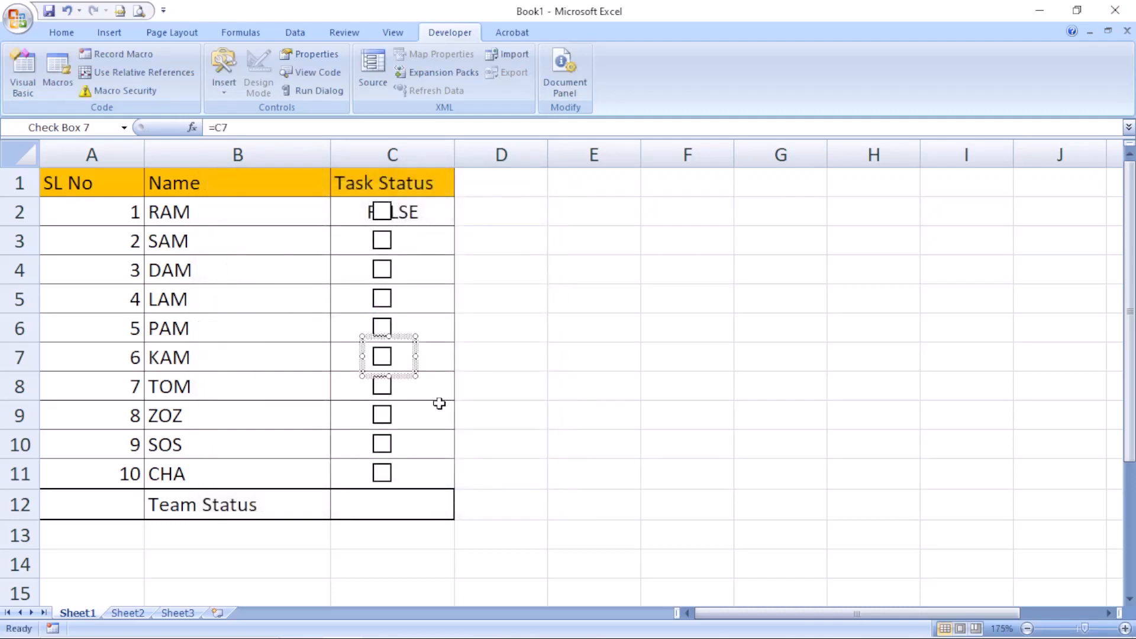
Step: Set the cell link of the checkbox in row 8 to C8
right_click(381, 386)
left_click(323, 525)
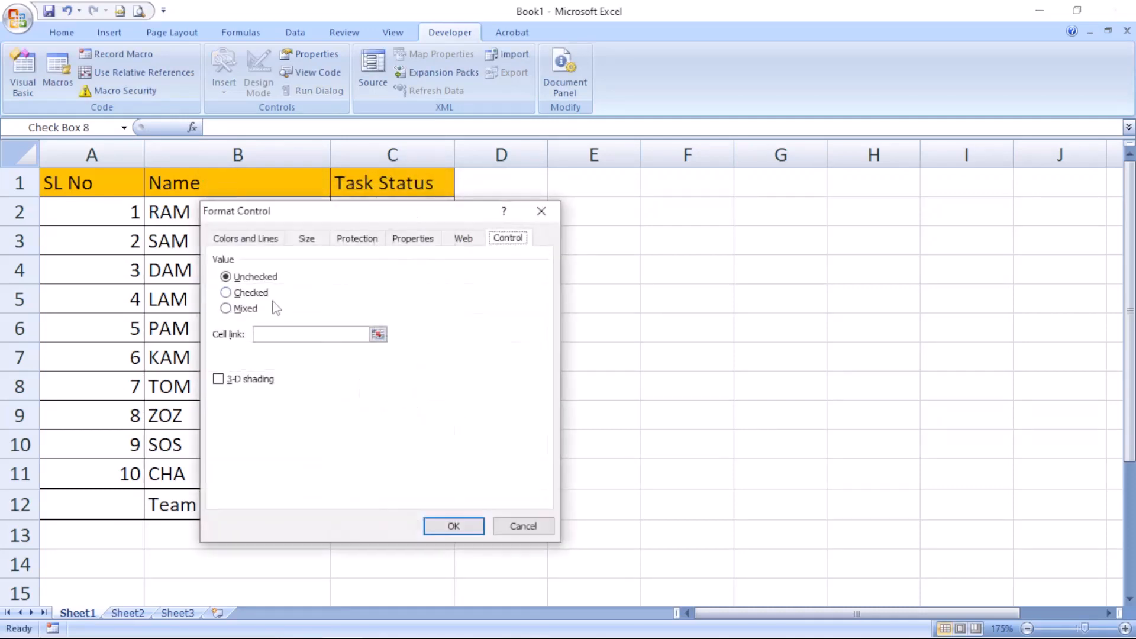
left_click(295, 333)
type("c8")
key("Return")
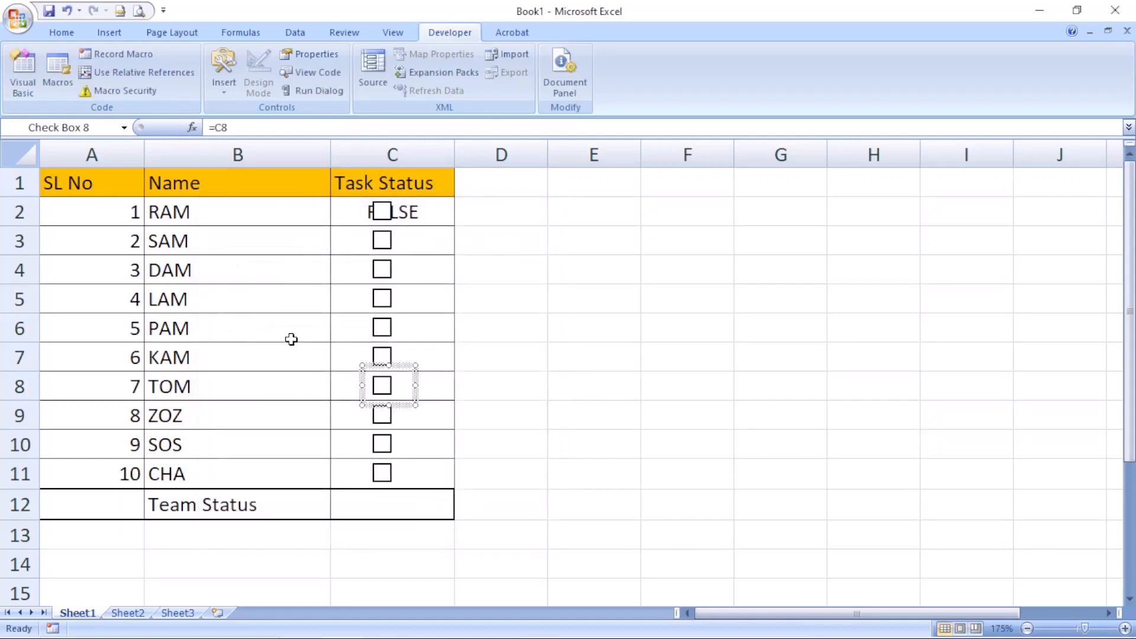
Step: Set the cell link of the checkbox in row 9 to C9
right_click(388, 416)
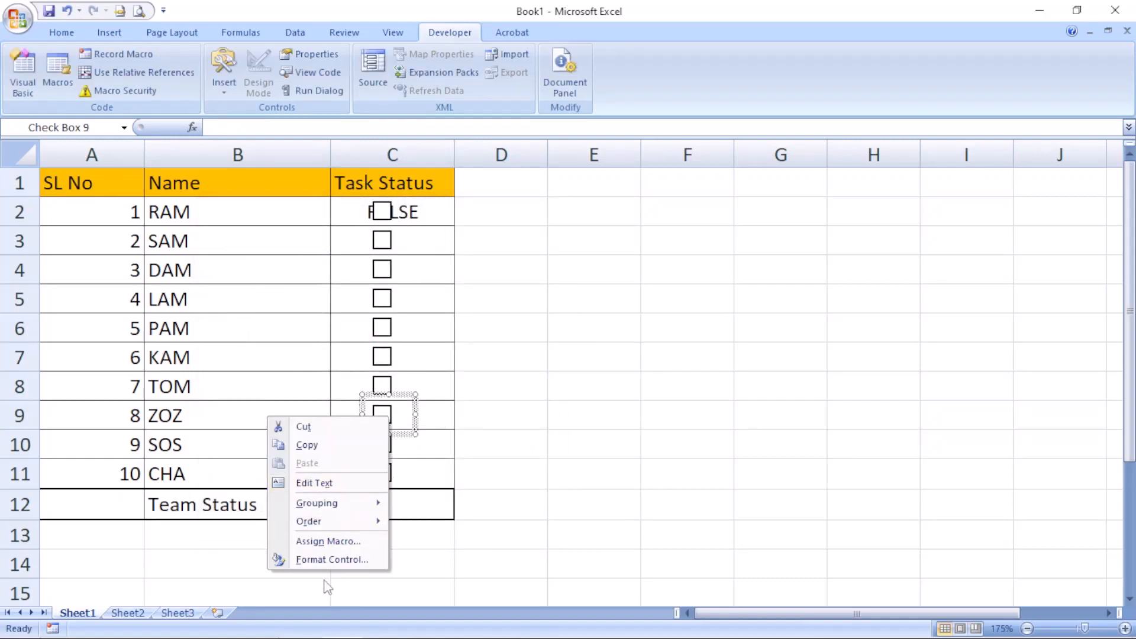
left_click(336, 560)
left_click(373, 368)
type("c")
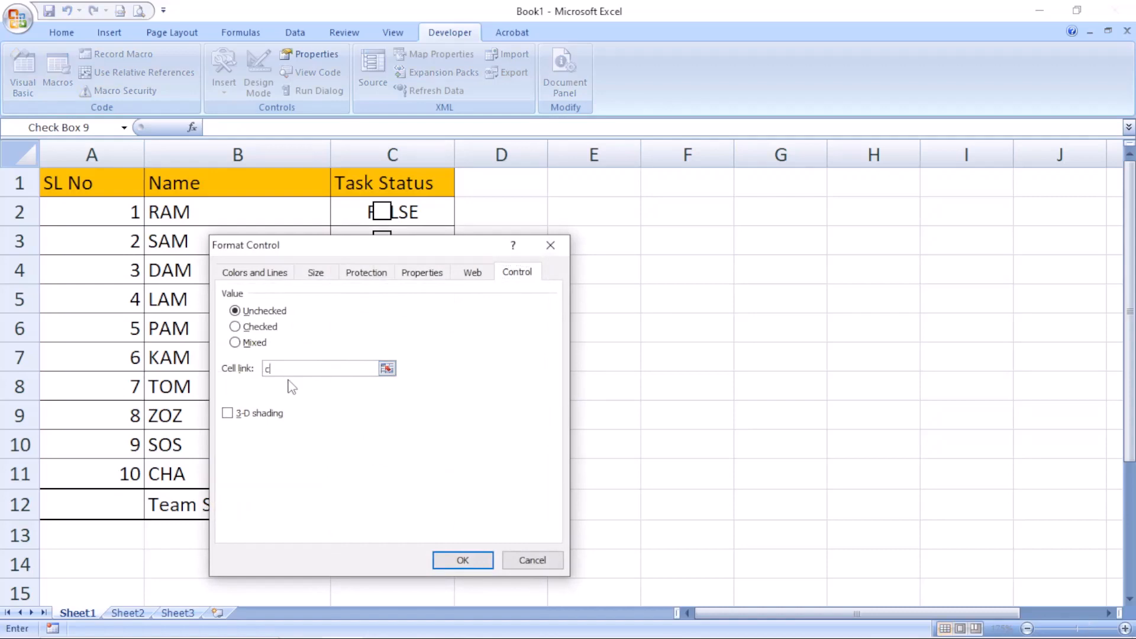
type("9")
key("Return")
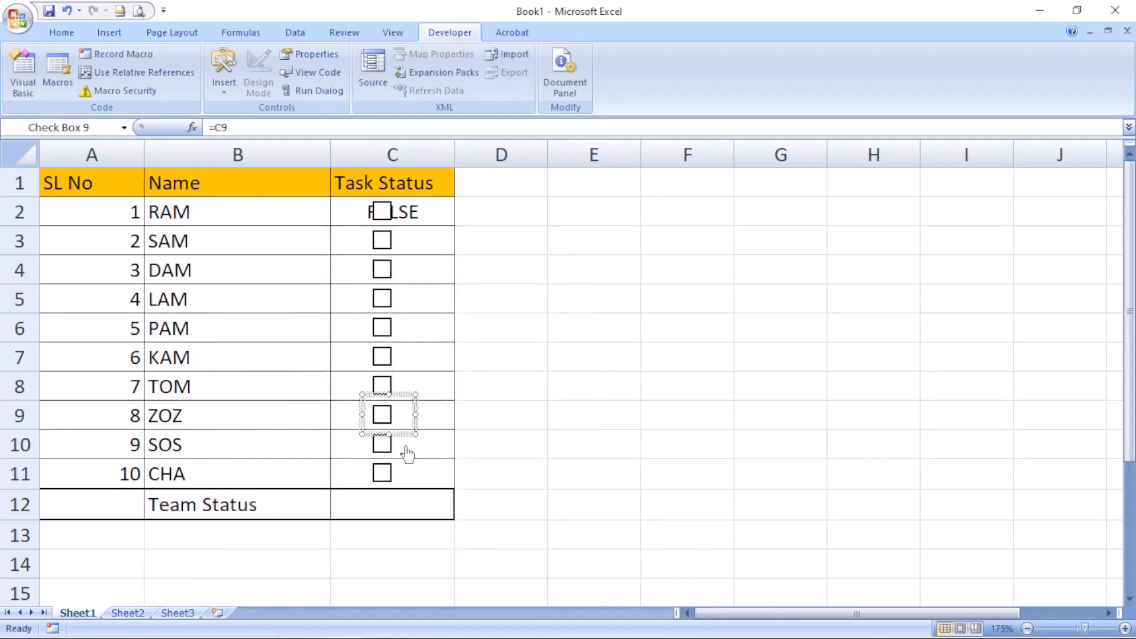
Step: Set the cell link of the checkbox in row 10 to C10
right_click(381, 442)
left_click(327, 586)
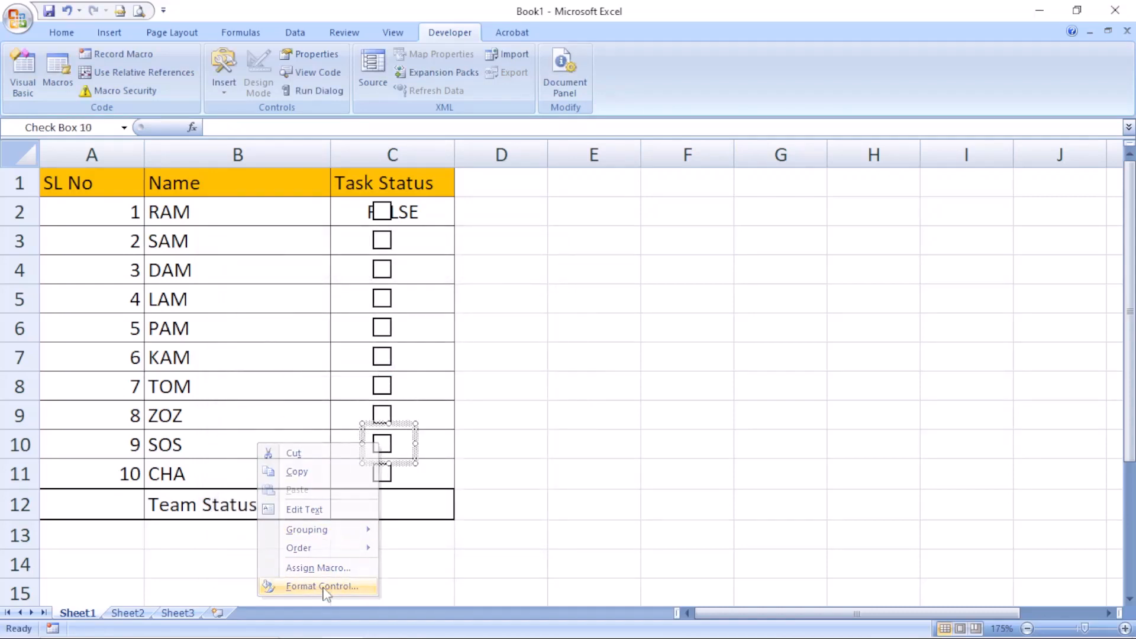
left_click(305, 396)
type("c")
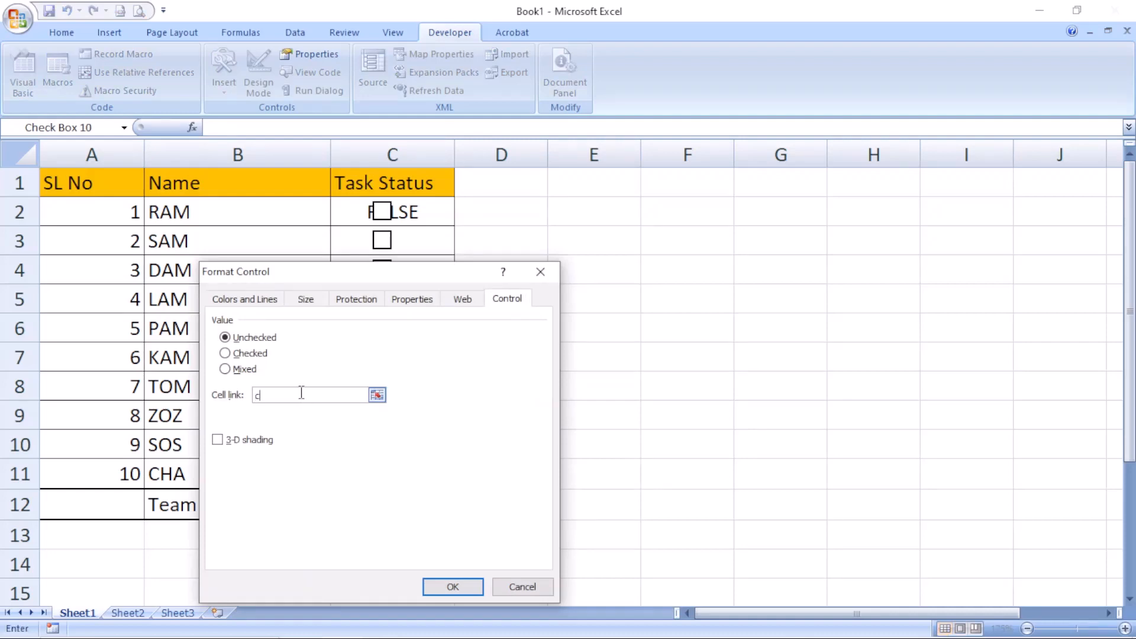
type("10")
key("Return")
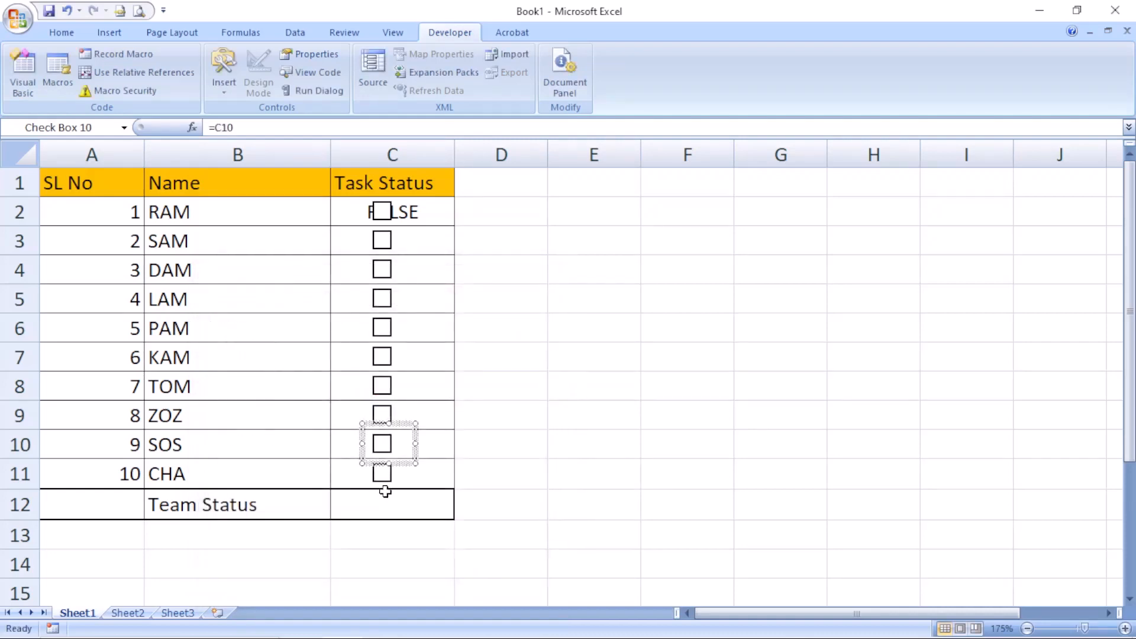
Step: Set the cell link of the checkbox in row 11 to C11
right_click(388, 476)
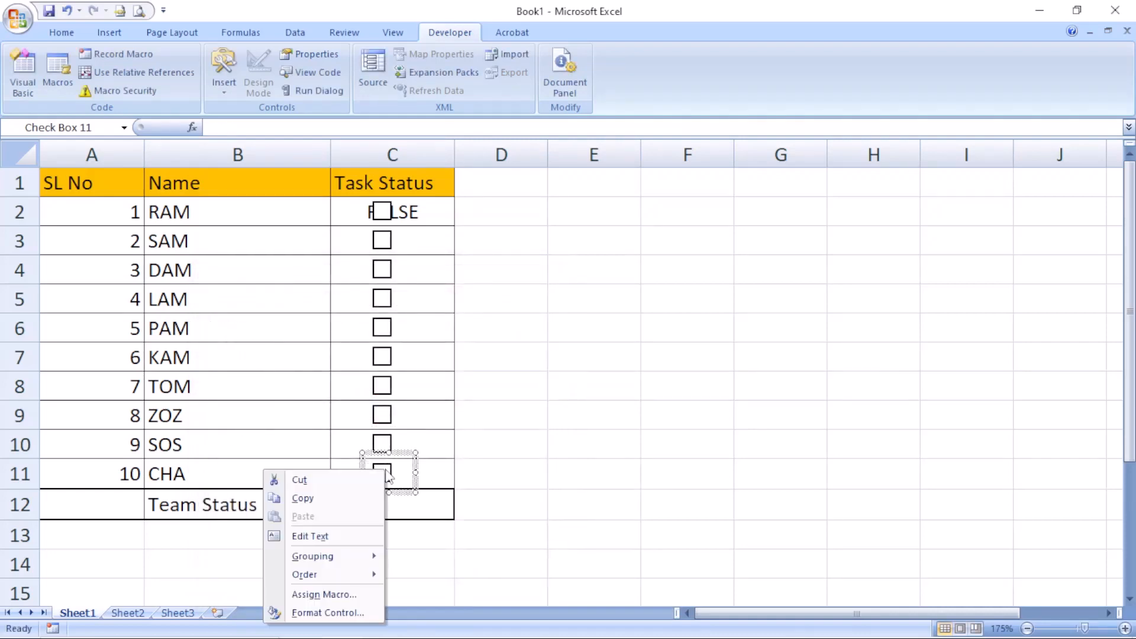
left_click(329, 613)
left_click(281, 422)
type("c")
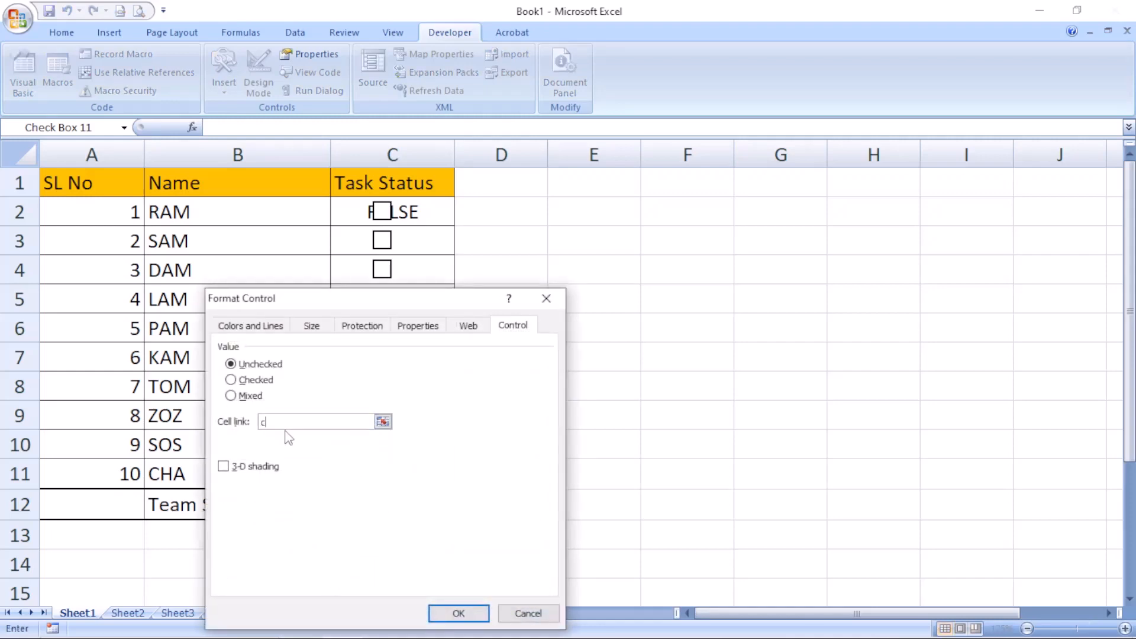
type("11")
key("Return")
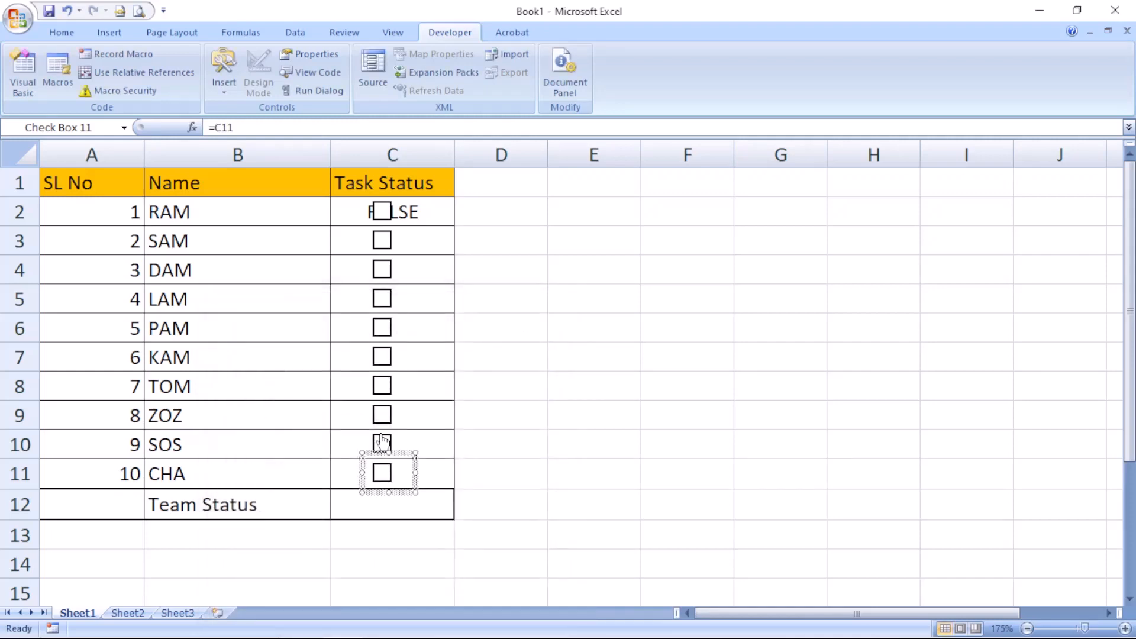
Step: Tick and clear the checkbox in row 2 to test its link to the cell
left_click(592, 451)
left_click(382, 213)
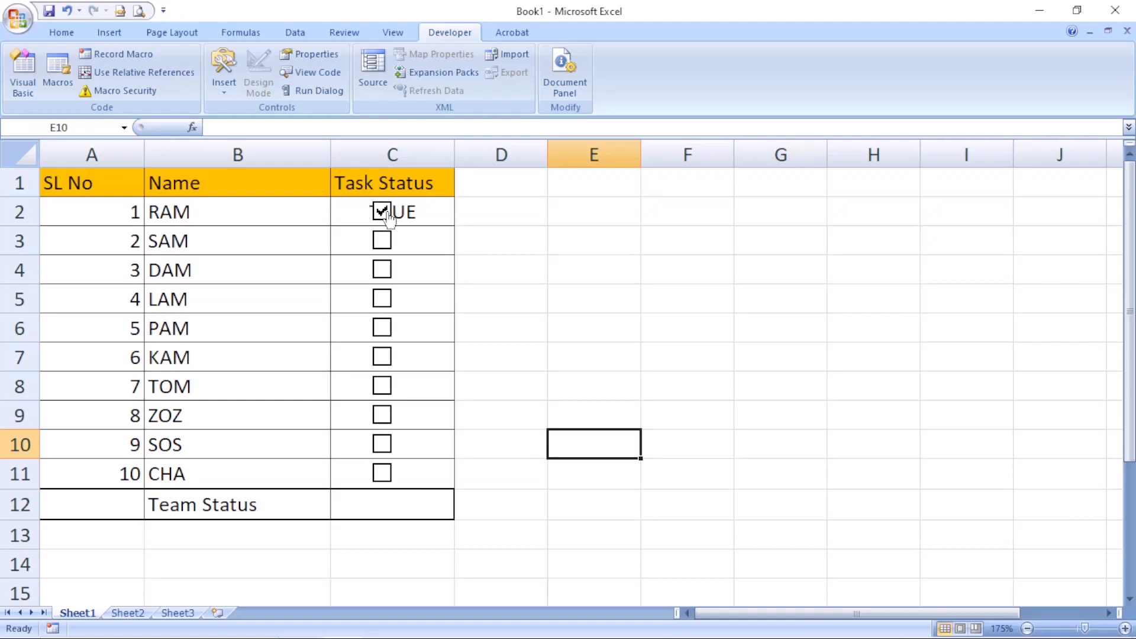
left_click(388, 220)
Step: Set the font colour of C2:C11 to white to hide the linked values behind the checkboxes
left_click_drag(418, 213, 409, 474)
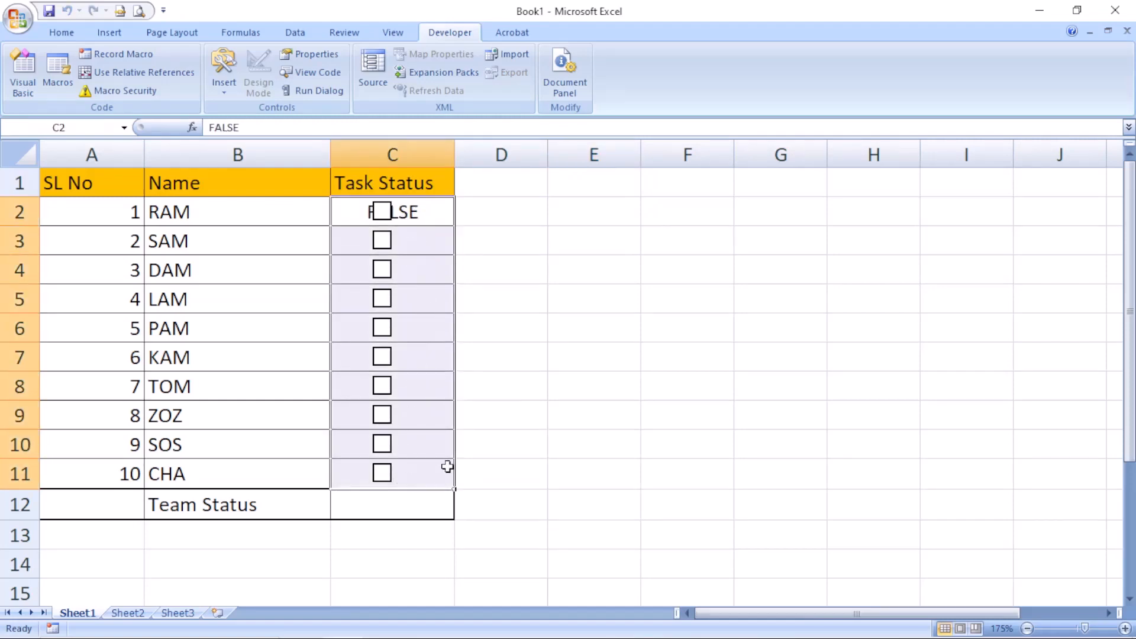
left_click(72, 37)
left_click(285, 84)
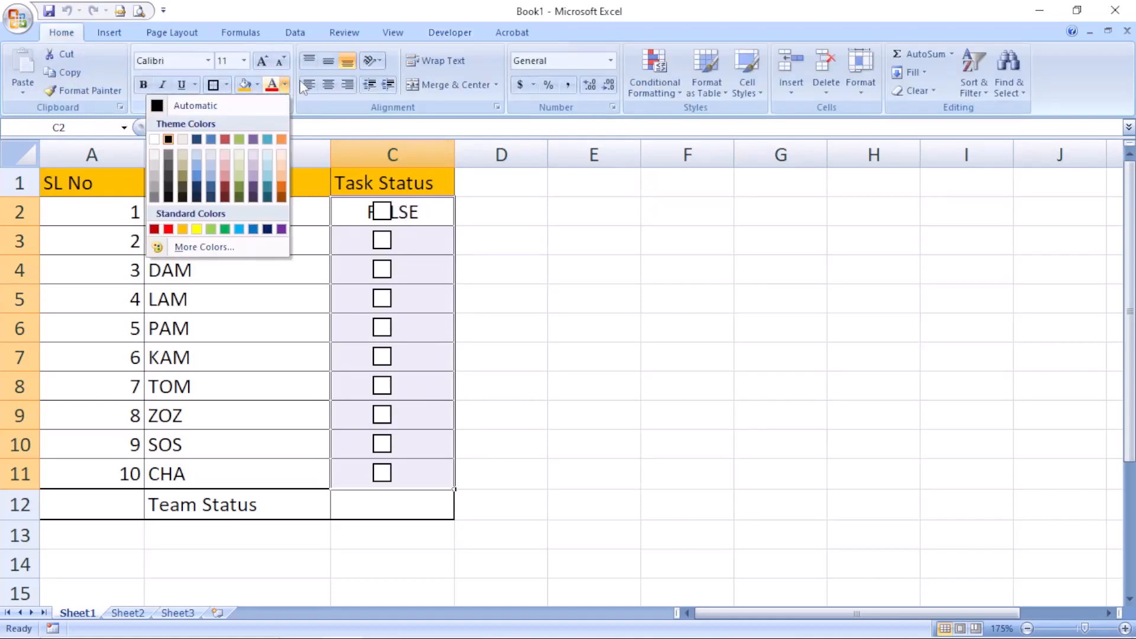
left_click(154, 140)
left_click(458, 236)
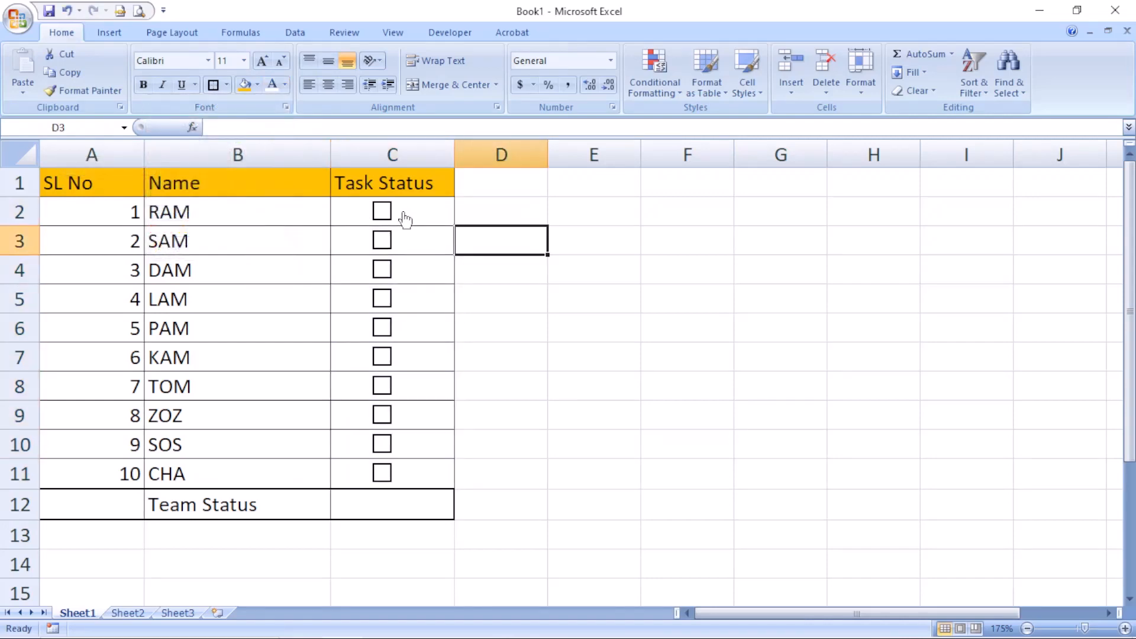
Step: Tick and clear the checkboxes in rows 2 to 6 to test them with the white cell text
left_click(382, 211)
left_click(382, 240)
left_click(382, 211)
left_click(383, 240)
left_click(382, 269)
left_click(383, 327)
left_click(383, 270)
left_click(383, 299)
left_click(383, 327)
left_click(421, 299)
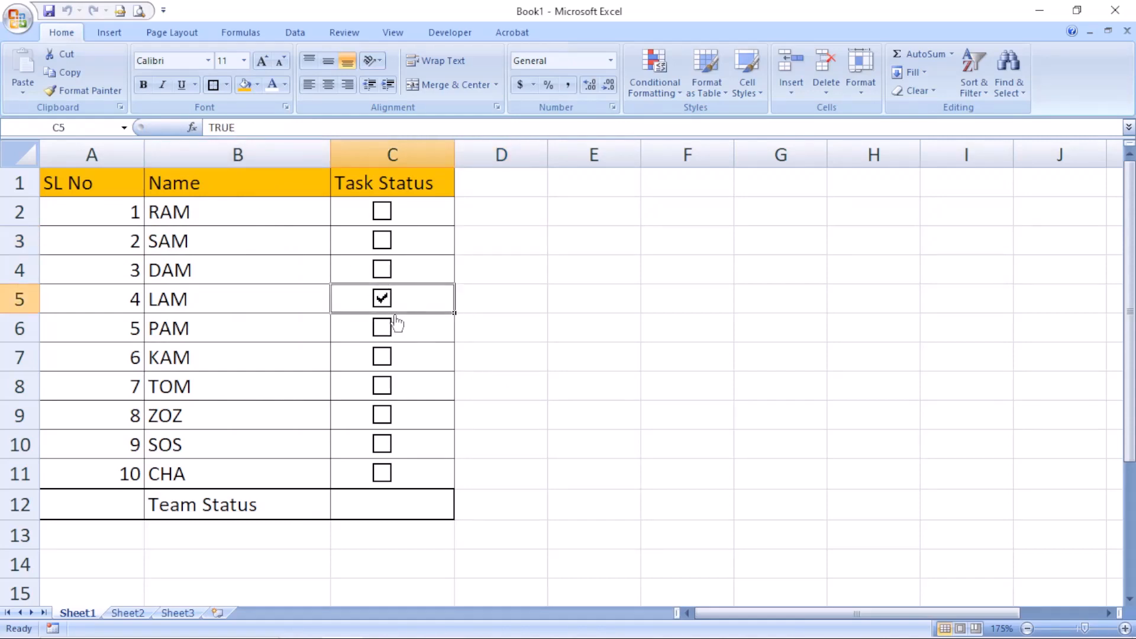
left_click(383, 298)
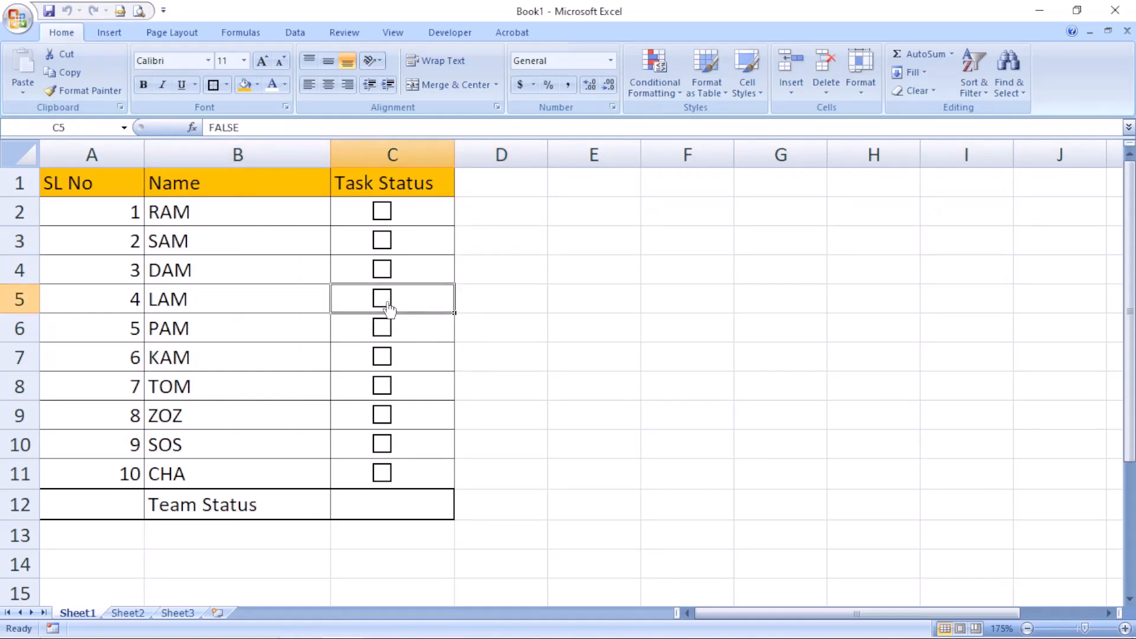
Step: Enter a COUNTIF formula in the Team Status cell C12 with range $C$2:$C$11 and criteria TRUE
left_click(392, 511)
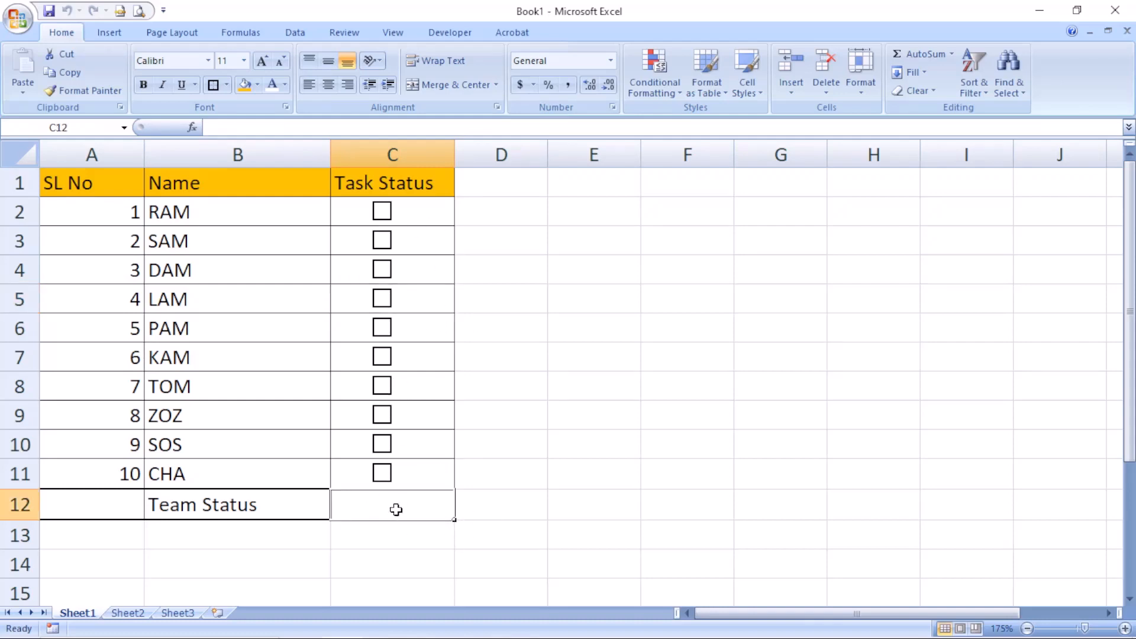
type("=co")
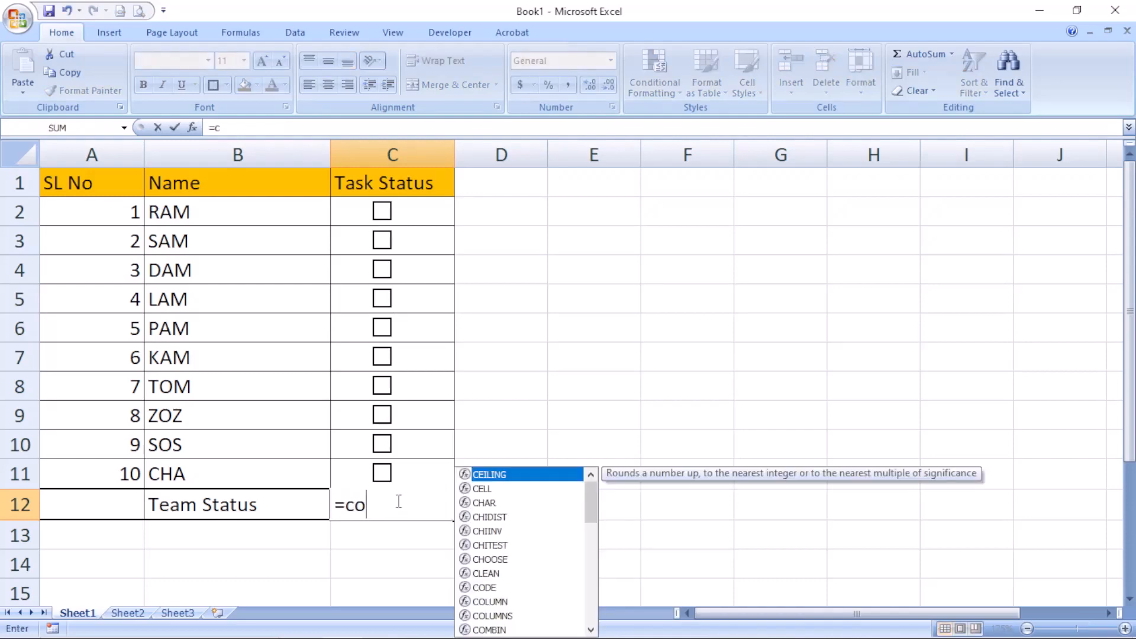
type("untifs")
key("BackSpace")
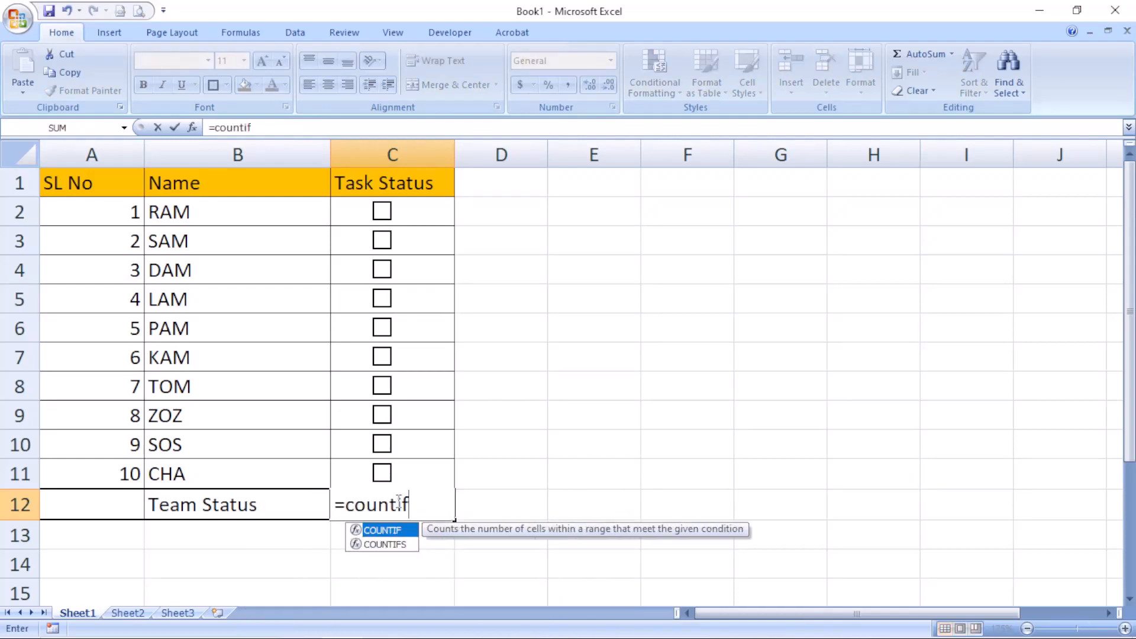
key("Tab")
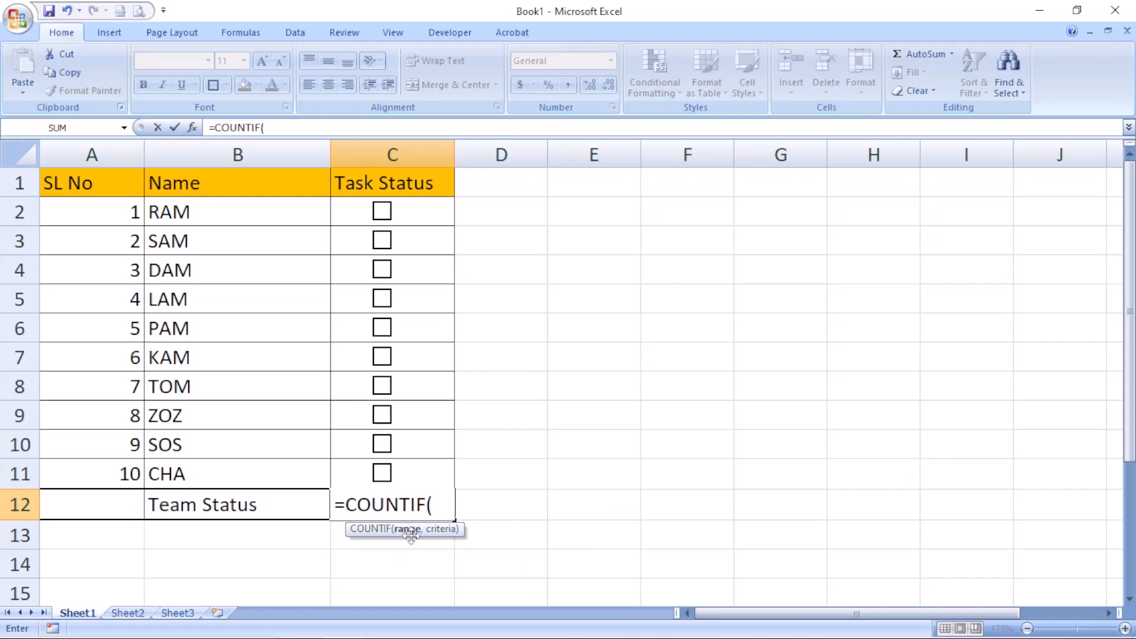
left_click(192, 127)
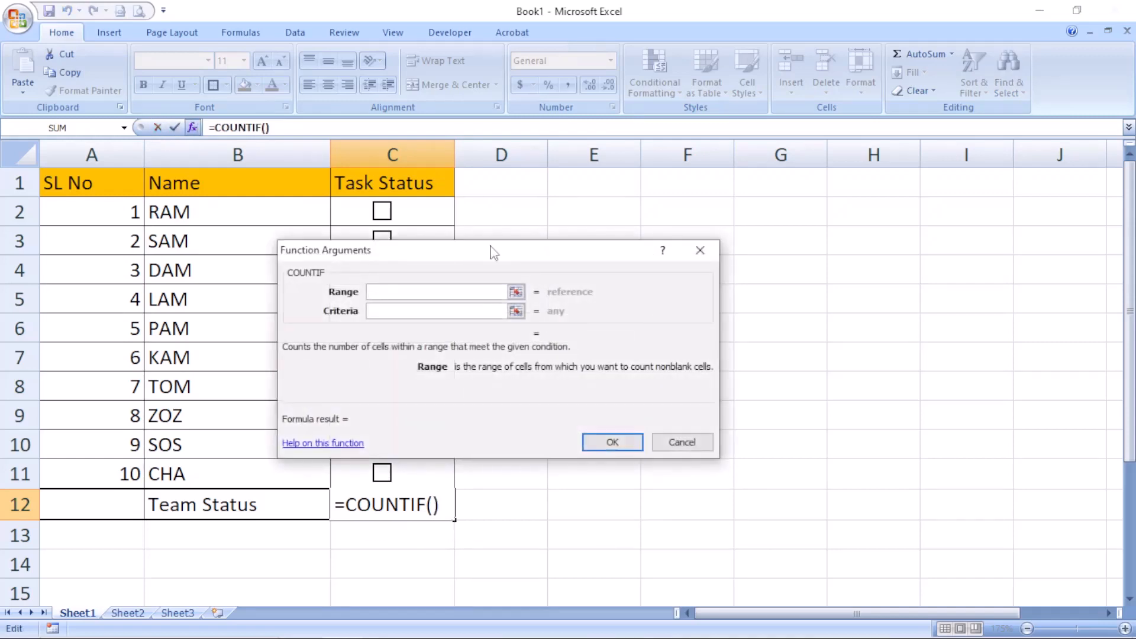
left_click_drag(476, 271, 711, 219)
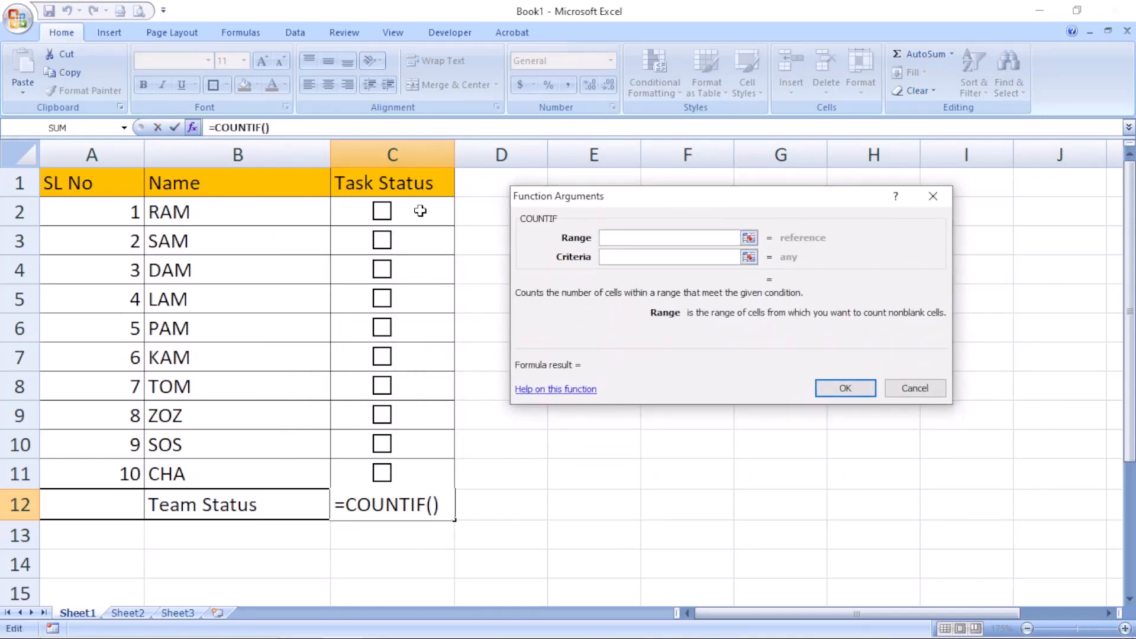
left_click_drag(413, 214, 409, 470)
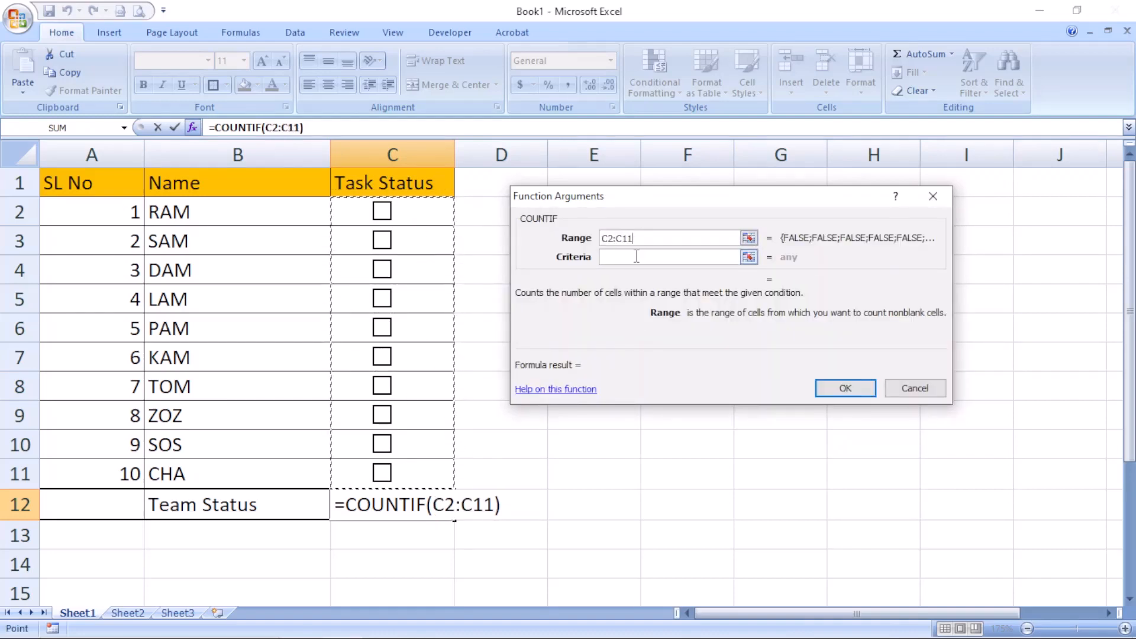
key("F4")
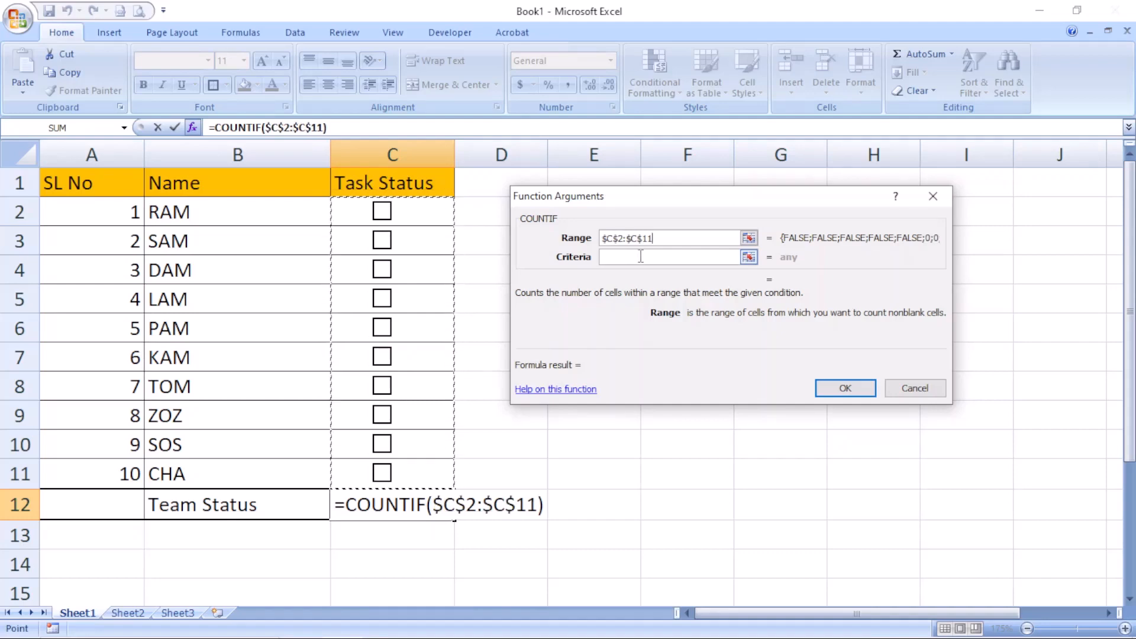
left_click(624, 259)
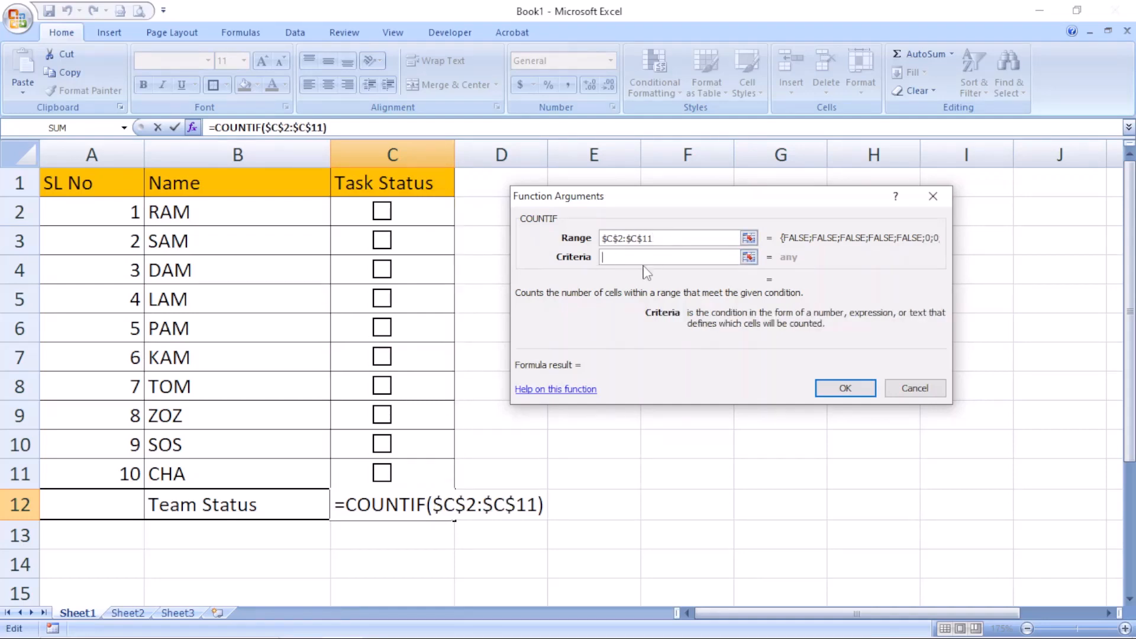
type("TRUE")
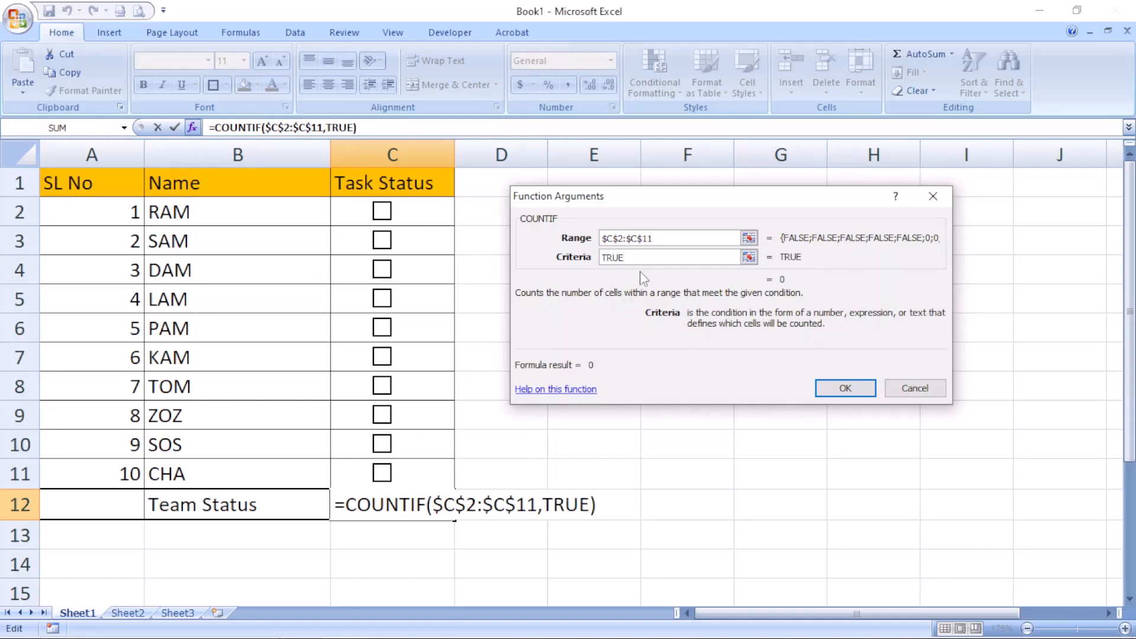
left_click(846, 388)
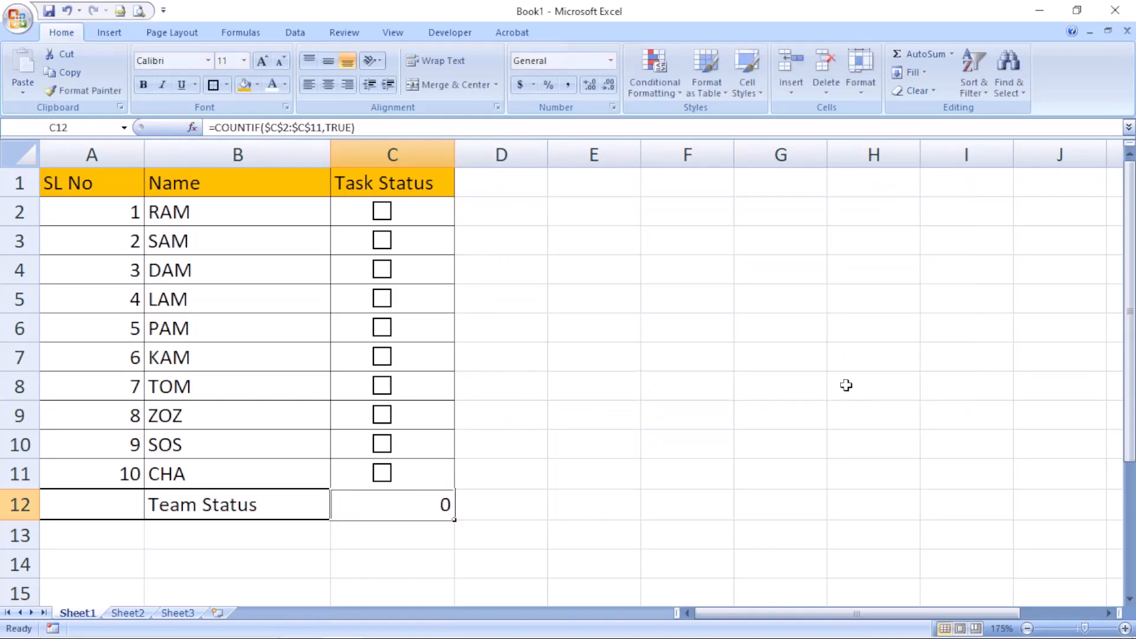
Step: Tick and clear the checkboxes in rows 2 to 5 to test the Team Status count
left_click(391, 221)
left_click(382, 244)
left_click(383, 273)
left_click(383, 303)
left_click(382, 214)
left_click(383, 244)
left_click(383, 272)
left_click(388, 306)
Step: Divide the COUNTIF formula in C12 by 10 and format the cell as a percentage
double_click(414, 503)
key("Escape")
left_click_drag(185, 469, 215, 199)
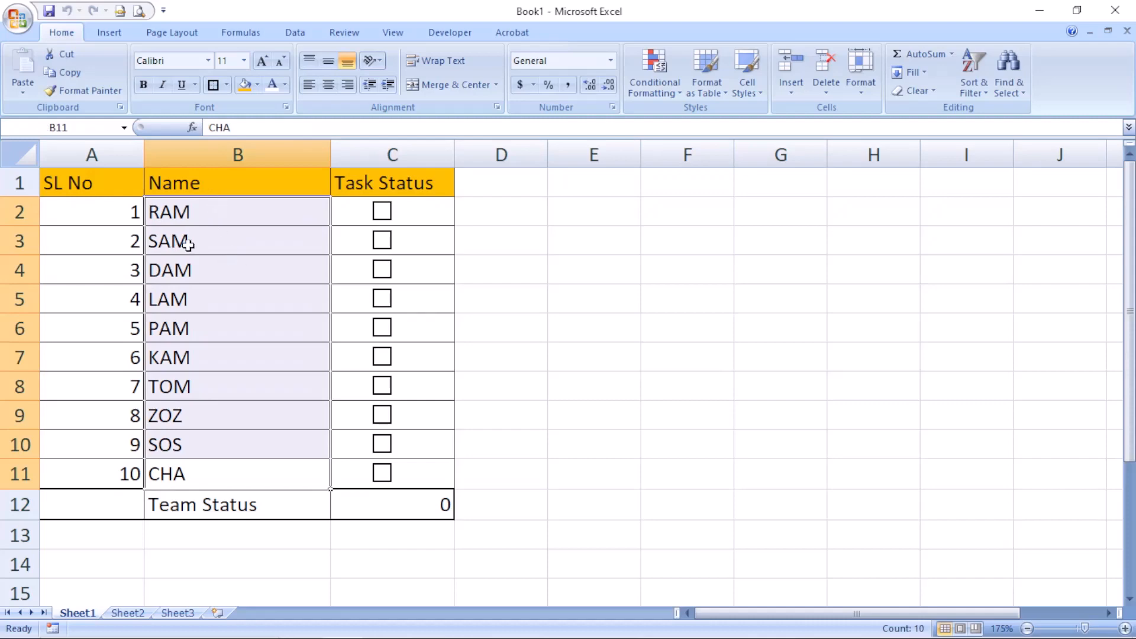
left_click(398, 500)
double_click(401, 505)
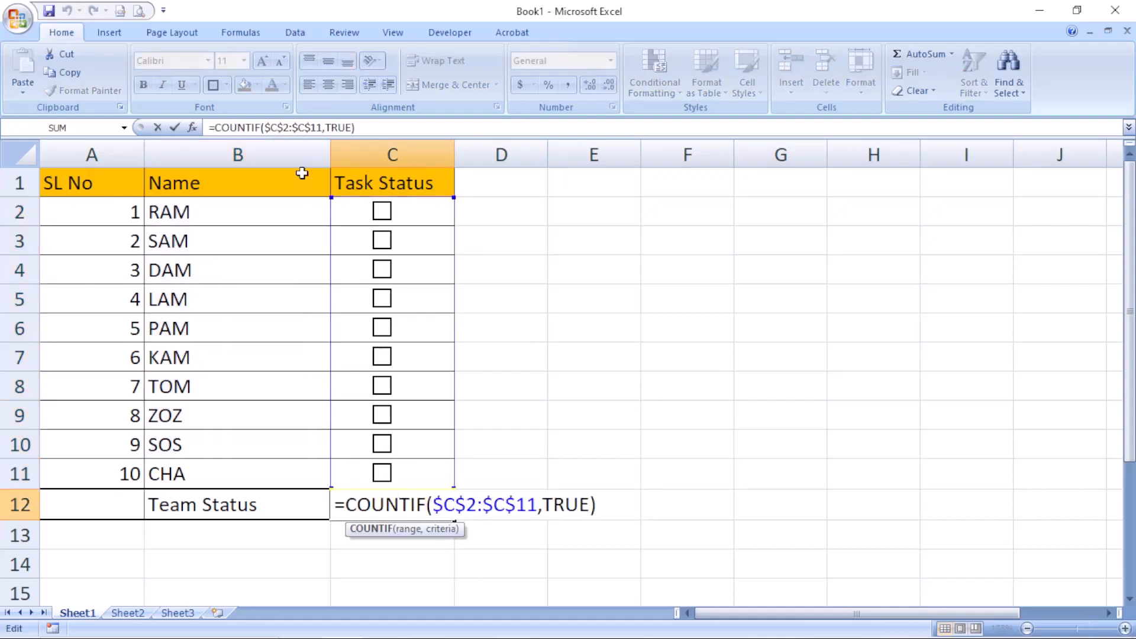
left_click(378, 127)
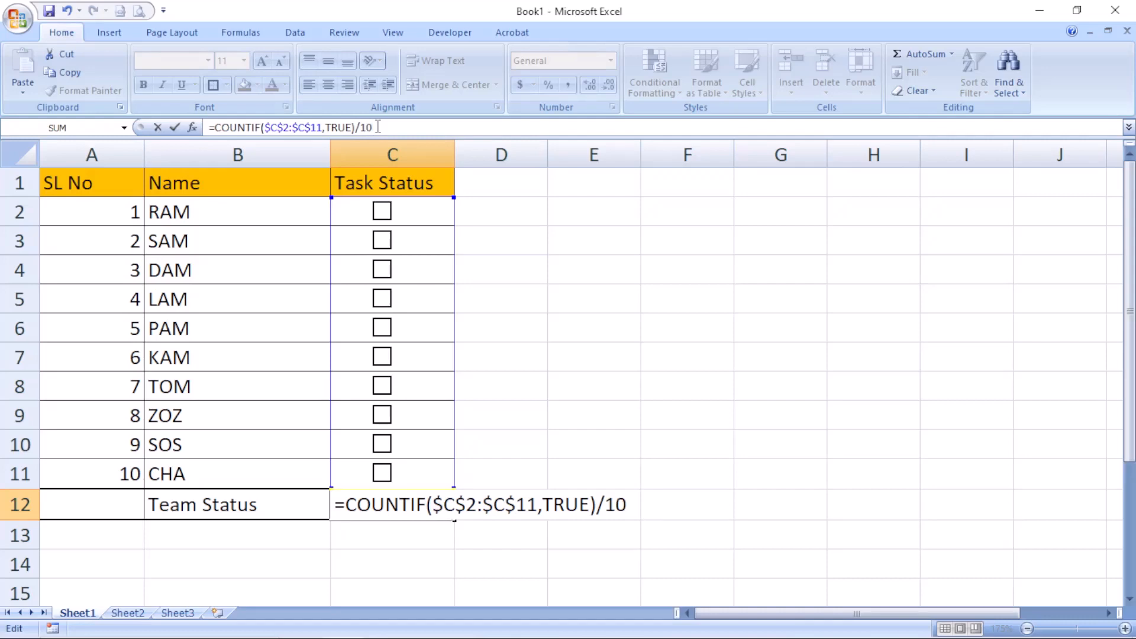
key("Return")
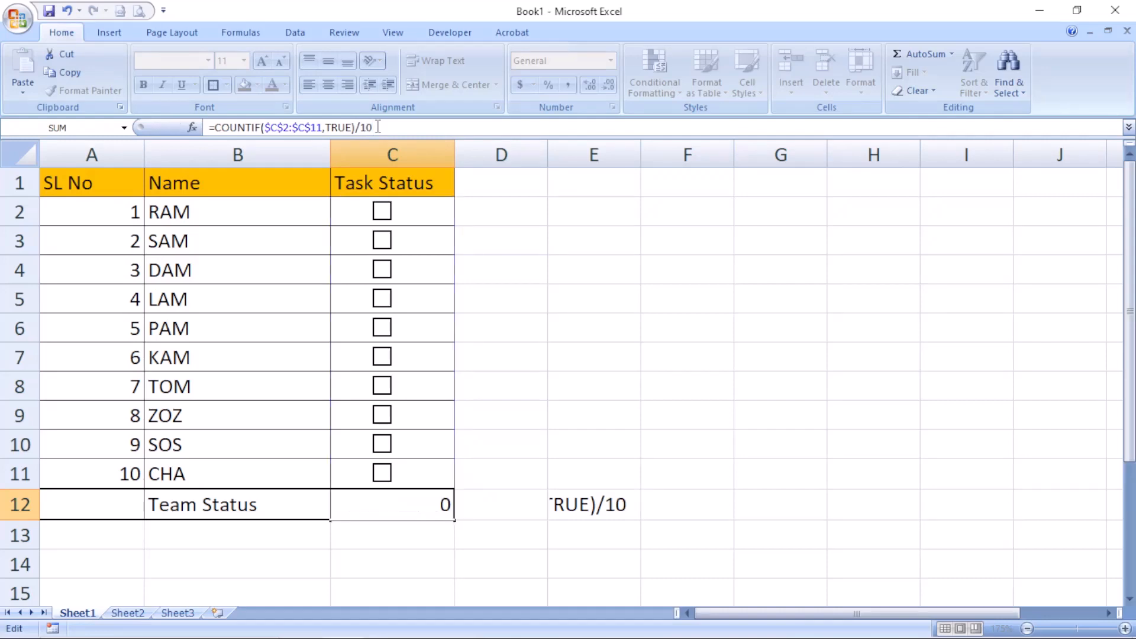
key("Up")
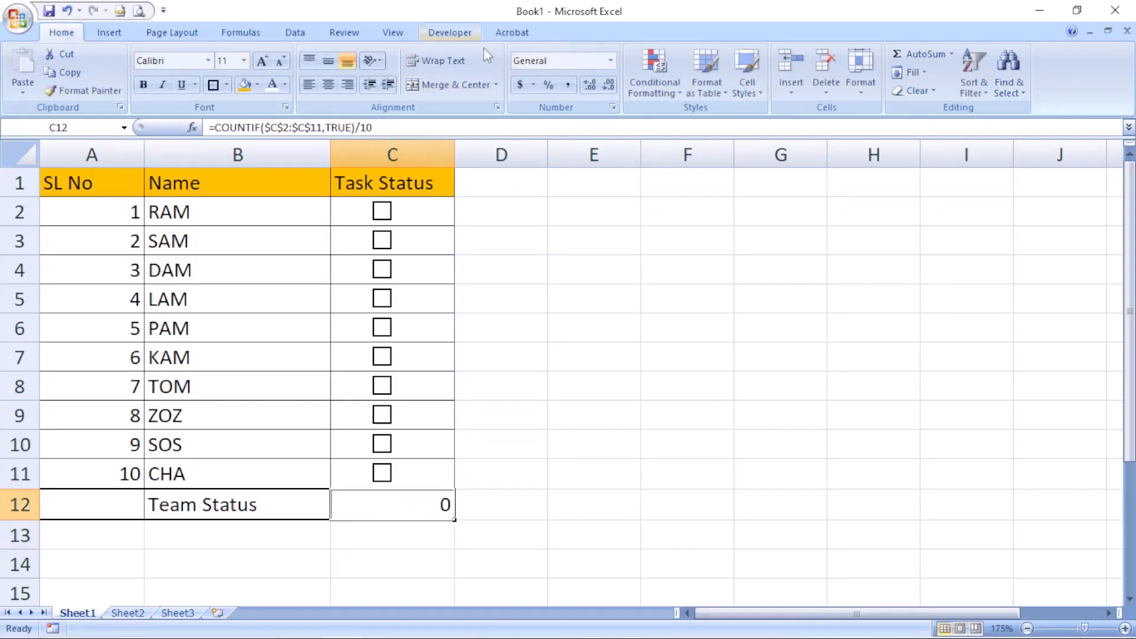
left_click(549, 84)
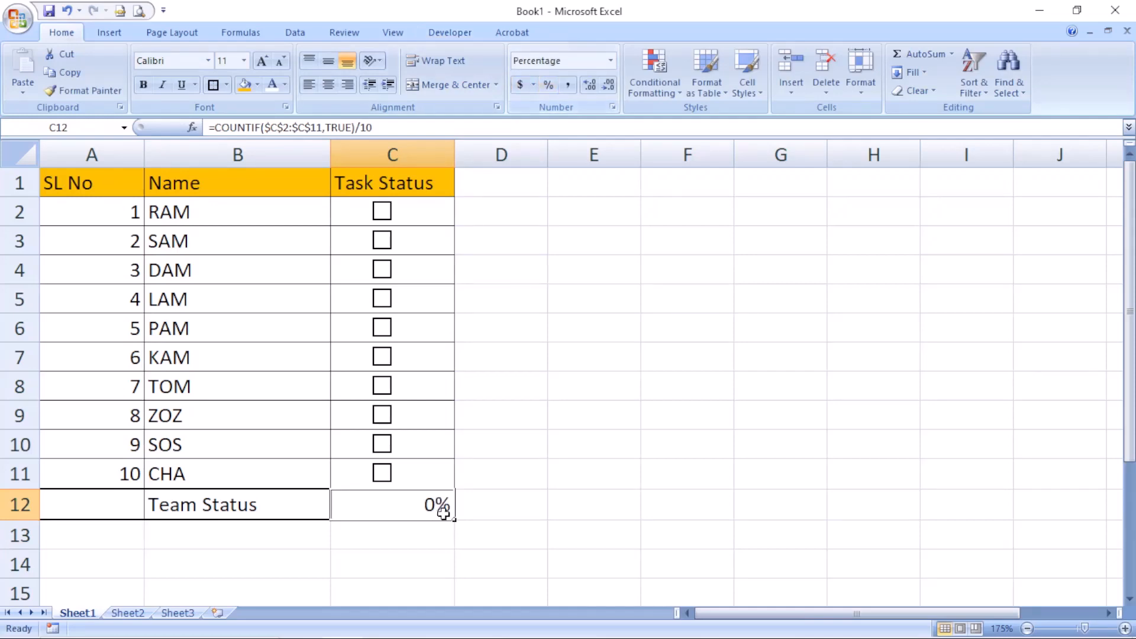
Step: Tick all ten Task Status checkboxes in rows 2 to 11 to test the Team Status percentage
left_click(383, 211)
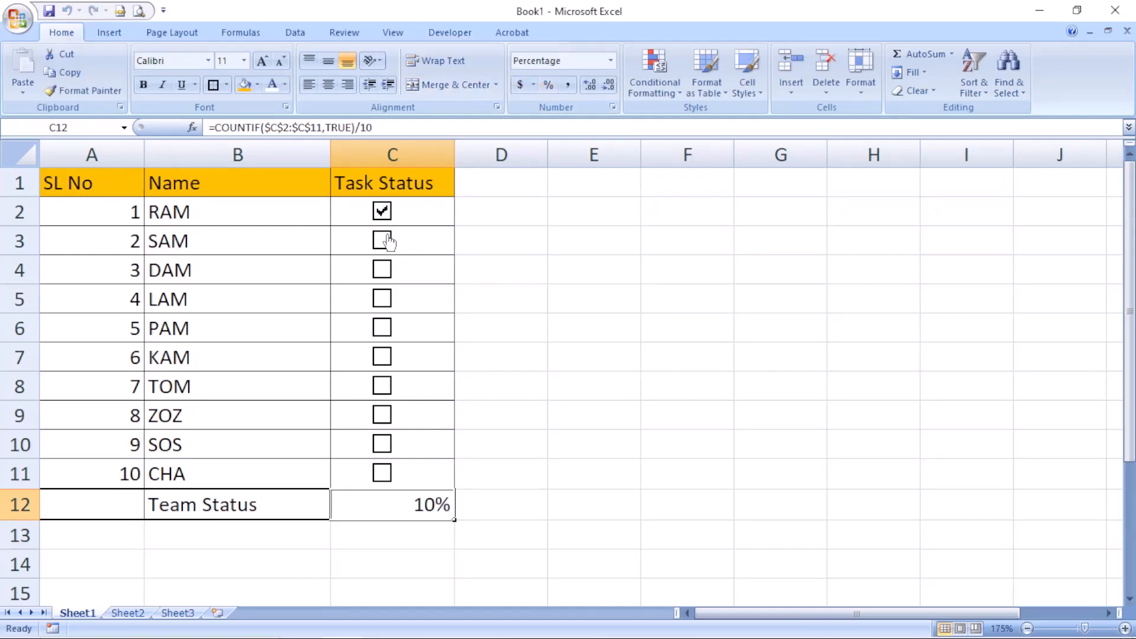
left_click(382, 241)
left_click(382, 269)
left_click(385, 301)
left_click(385, 329)
left_click(383, 357)
left_click(383, 386)
left_click(382, 414)
left_click(383, 444)
left_click(382, 473)
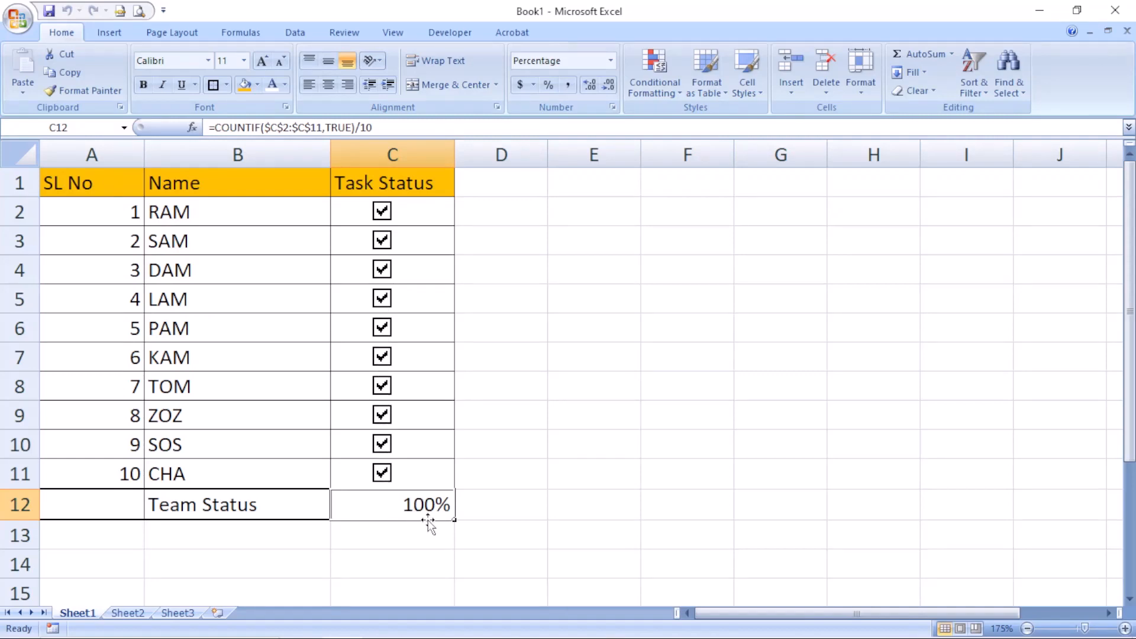
Step: Clear all ten Task Status checkboxes from row 11 up to row 2 and select C2
left_click(382, 473)
left_click(382, 444)
left_click(384, 416)
left_click(383, 386)
left_click(383, 358)
left_click(383, 328)
left_click(384, 299)
left_click(382, 269)
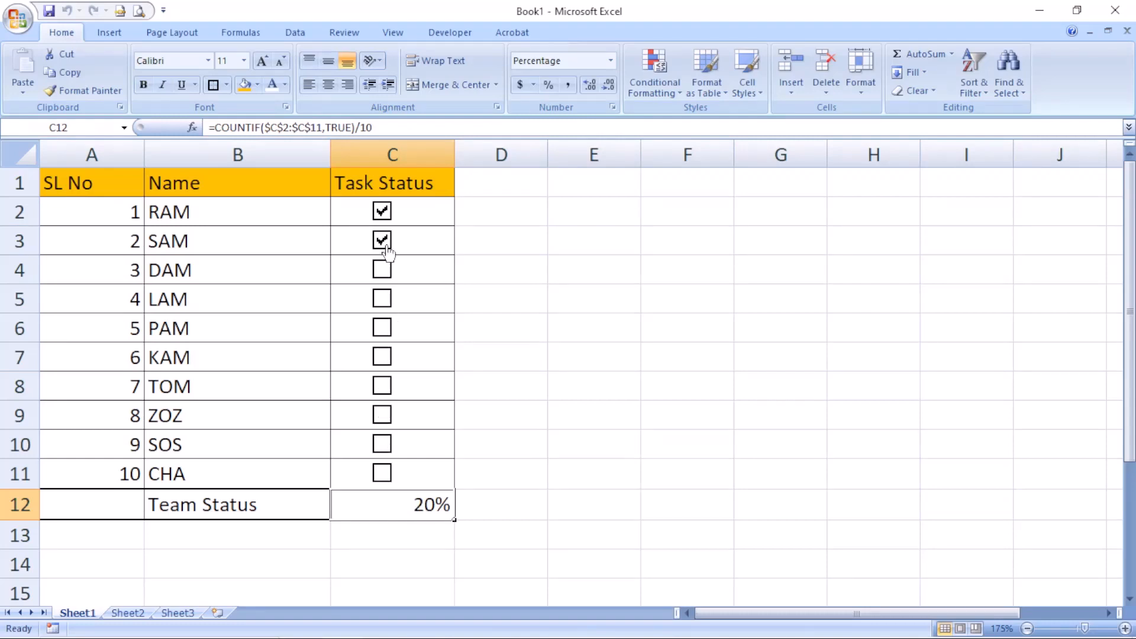
left_click(383, 240)
left_click(383, 211)
left_click(429, 220)
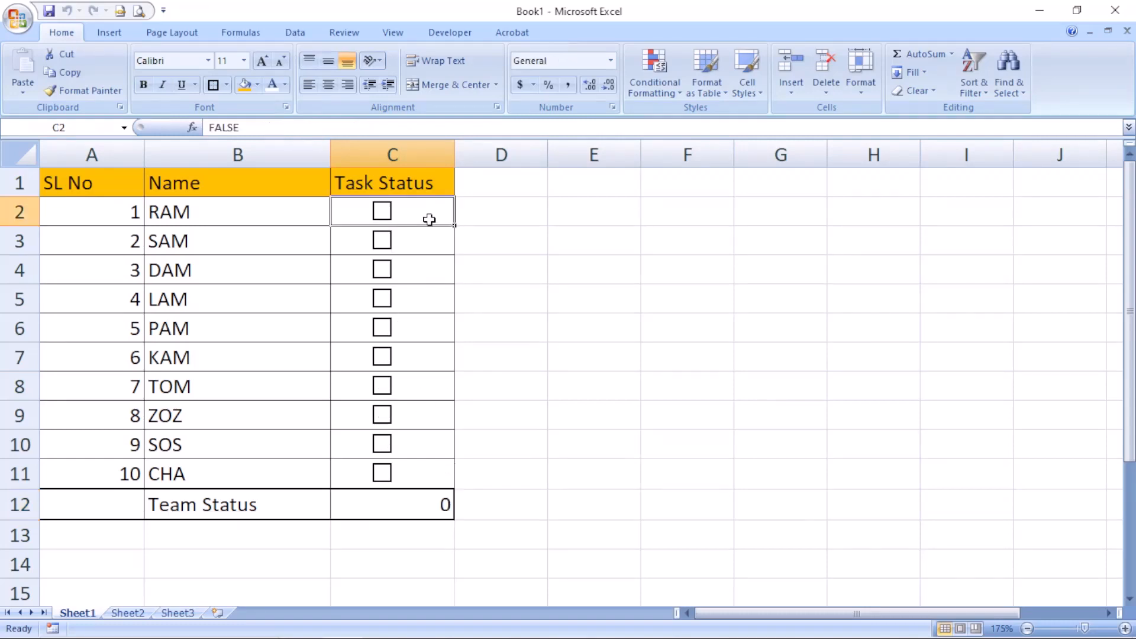